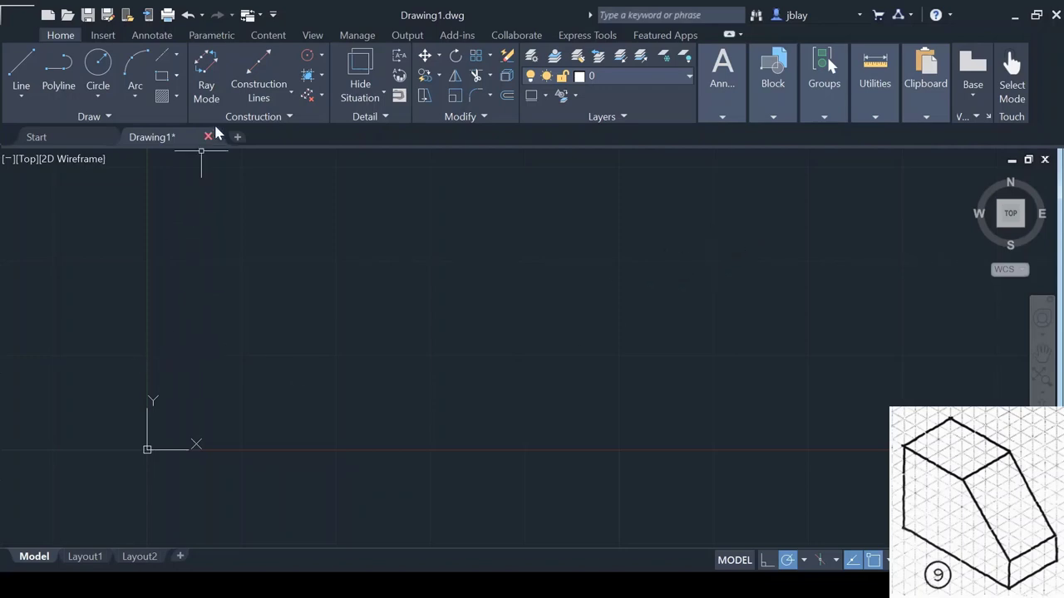
Step: Draw a square rectangle with its first corner at 0,0 and pan it into view
left_click(162, 77)
type("0,0")
key("Return")
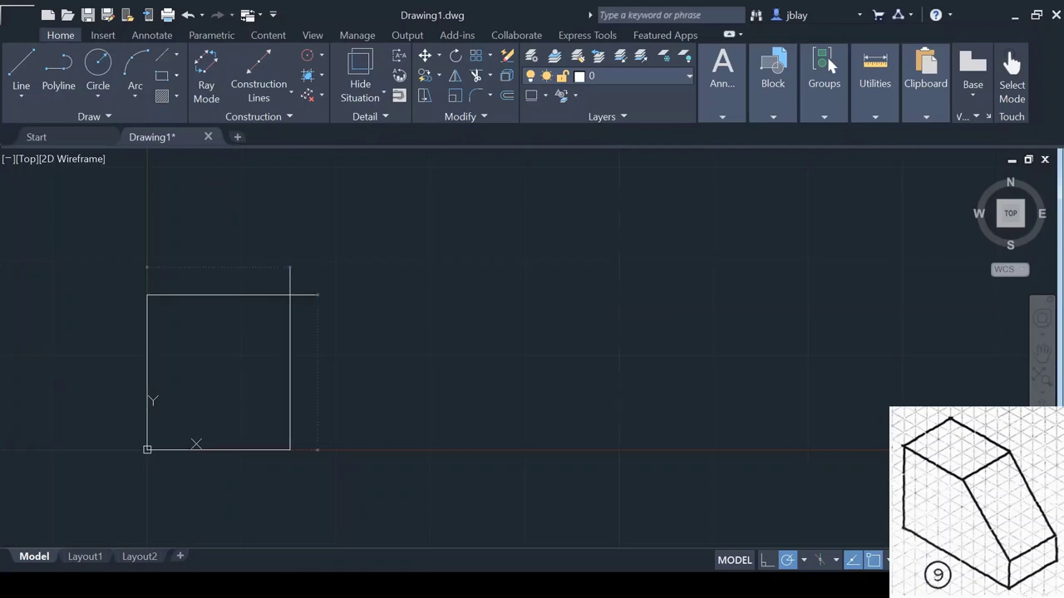
key("Return")
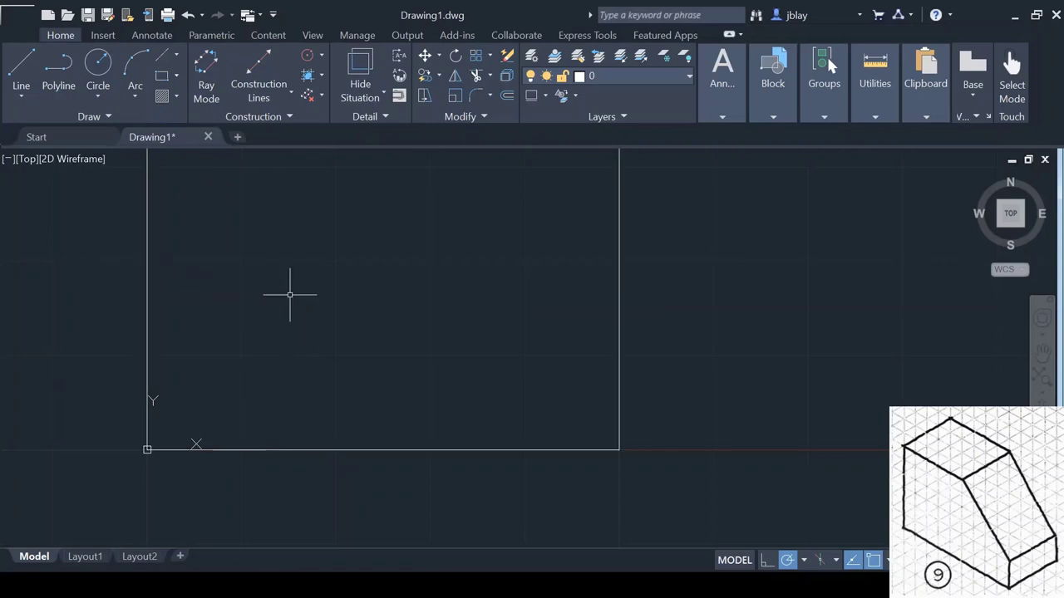
scroll(351, 248, "down", 4)
middle_click_drag(410, 285, 311, 423)
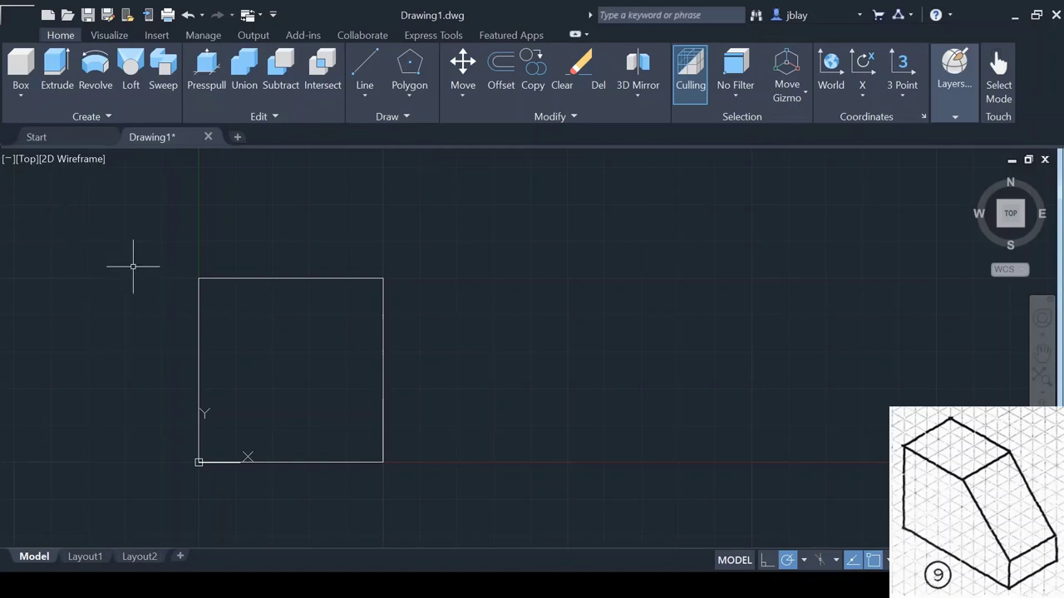
Step: Extrude the square rectangle into a solid, with polar tracking turned on via F10
left_click(64, 76)
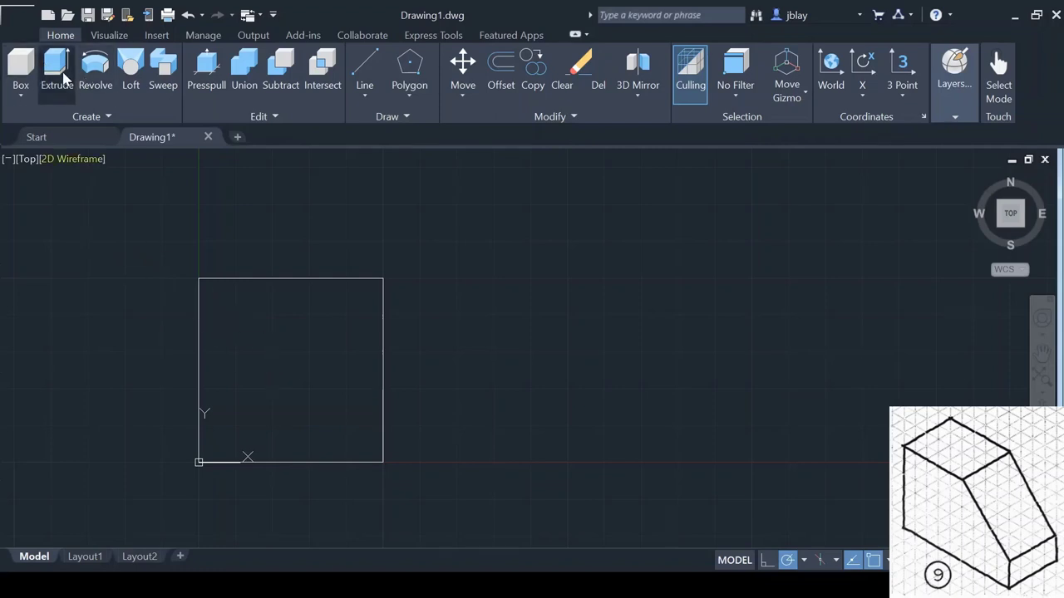
left_click(299, 279)
key("Return")
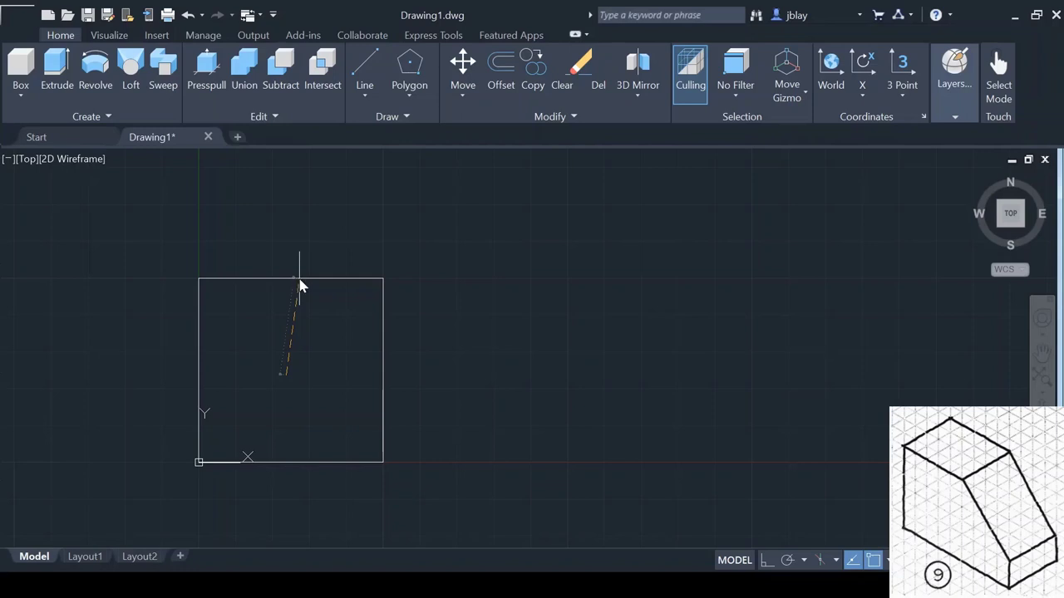
key("F10")
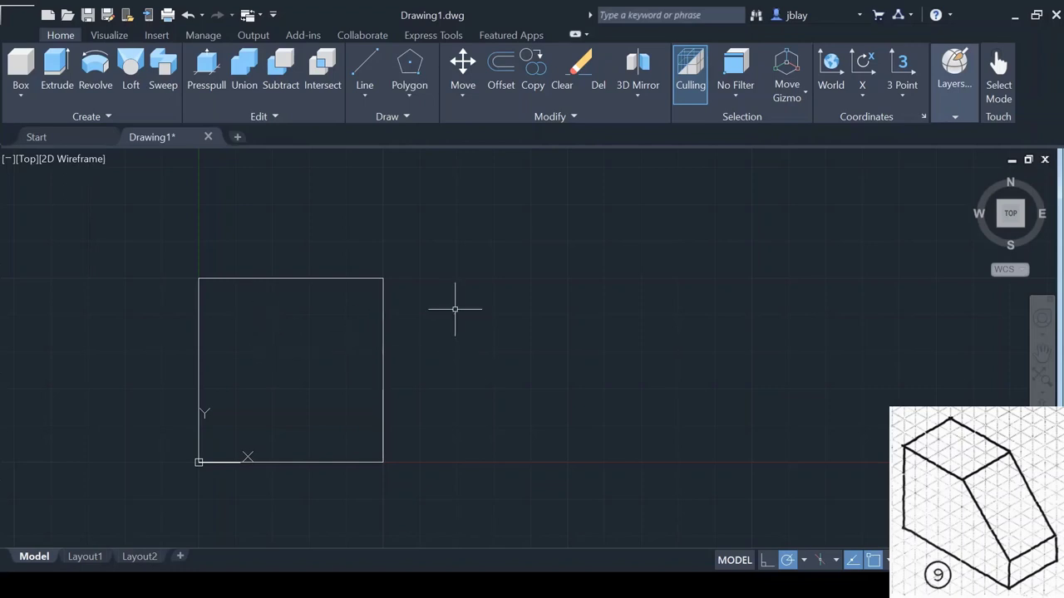
Step: Pan the view and orbit it to see the extruded box's full height in 3D
middle_click_drag(454, 310, 557, 258)
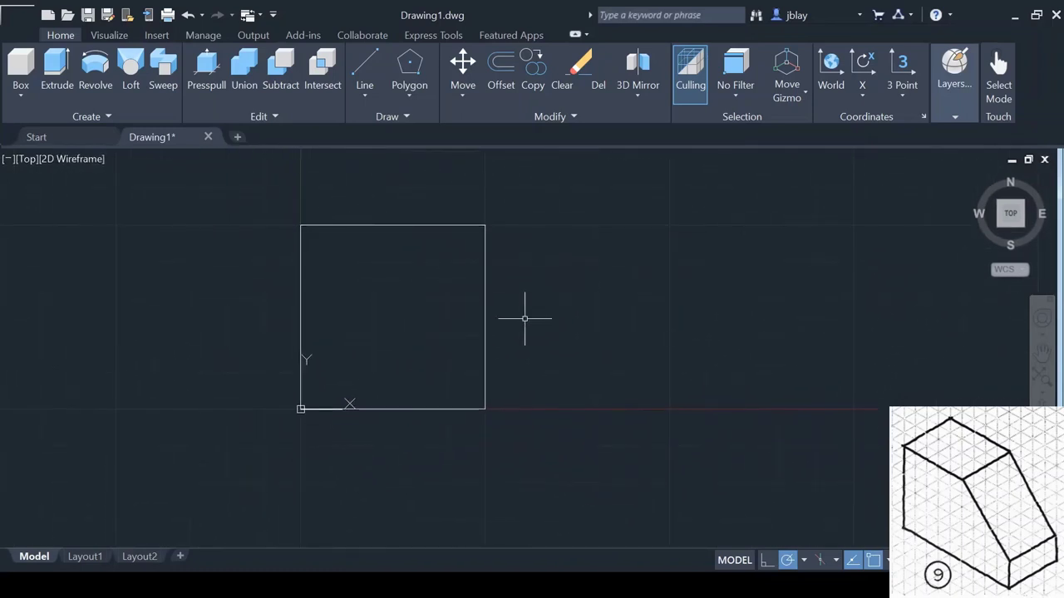
middle_click_drag(525, 318, 568, 347)
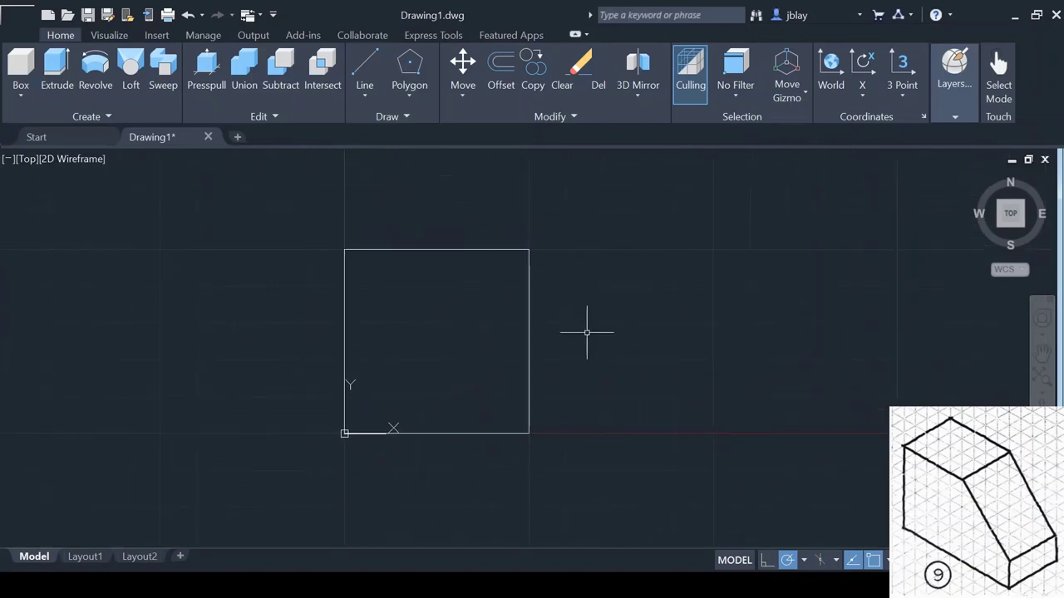
middle_click(587, 332)
middle_click_drag(586, 333, 572, 247, "shift")
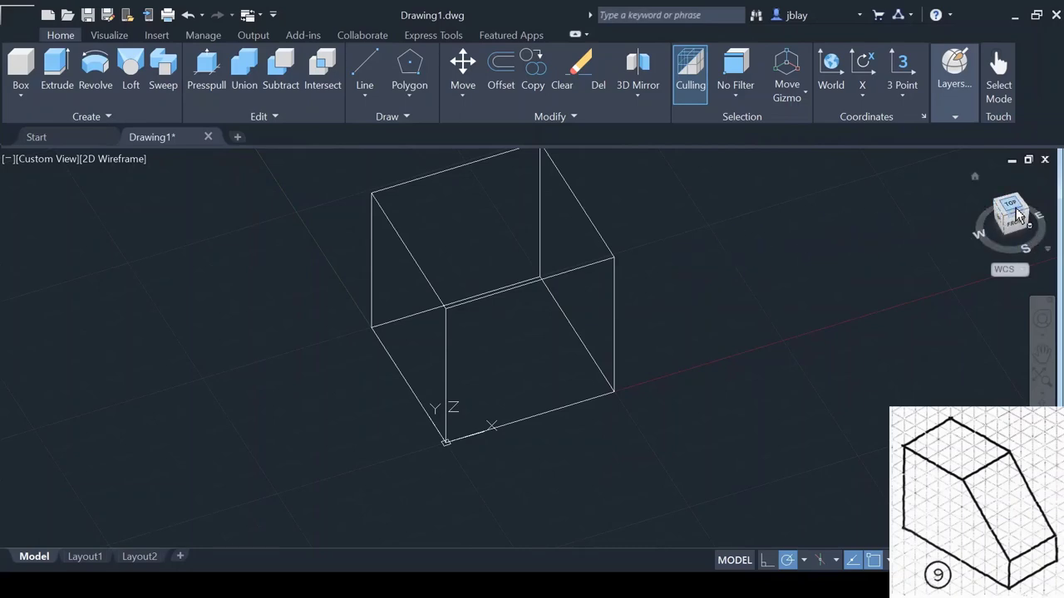
Step: Try the Top, Back, Left and southwest isometric ViewCube views, then orbit freely
left_click(1016, 214)
left_click(1012, 193)
left_click(1031, 221)
left_click(1025, 214)
left_click(1014, 209)
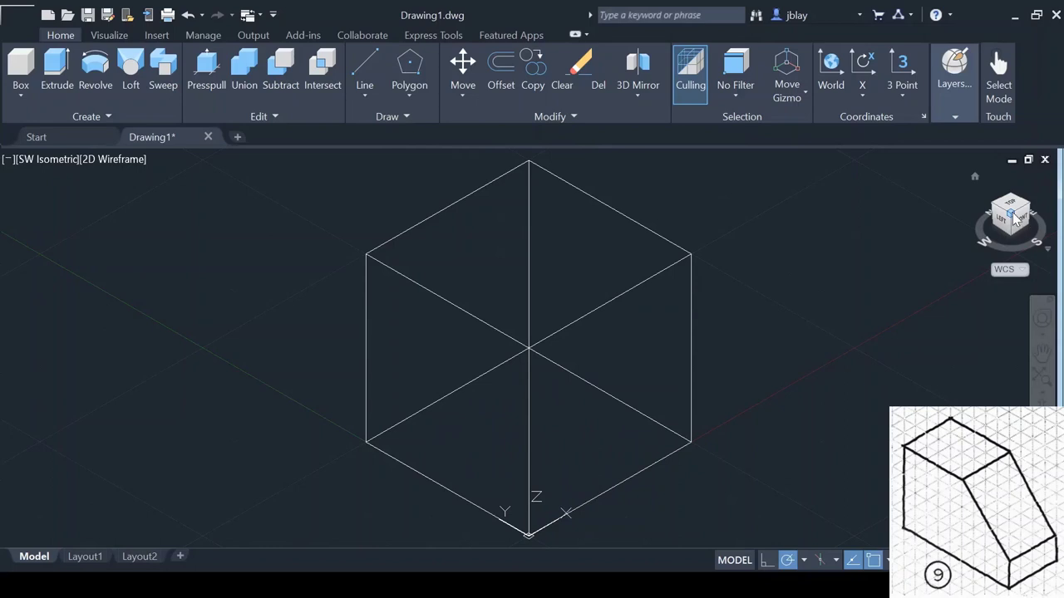
left_click_drag(1013, 217, 940, 211)
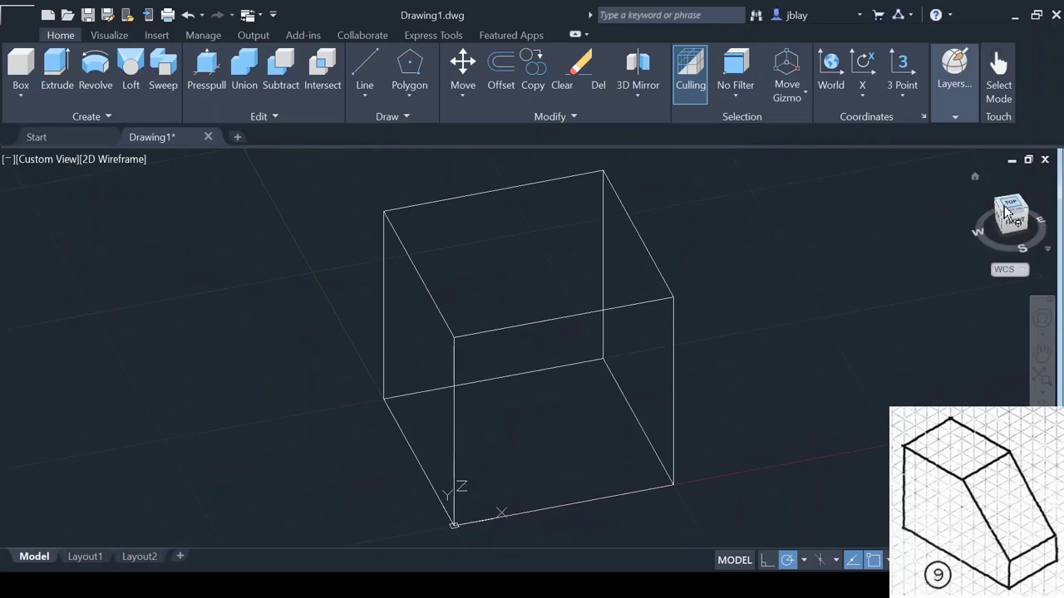
Step: Check the Front view, orbit around the box, and settle back on a true Top view
left_click(1008, 208)
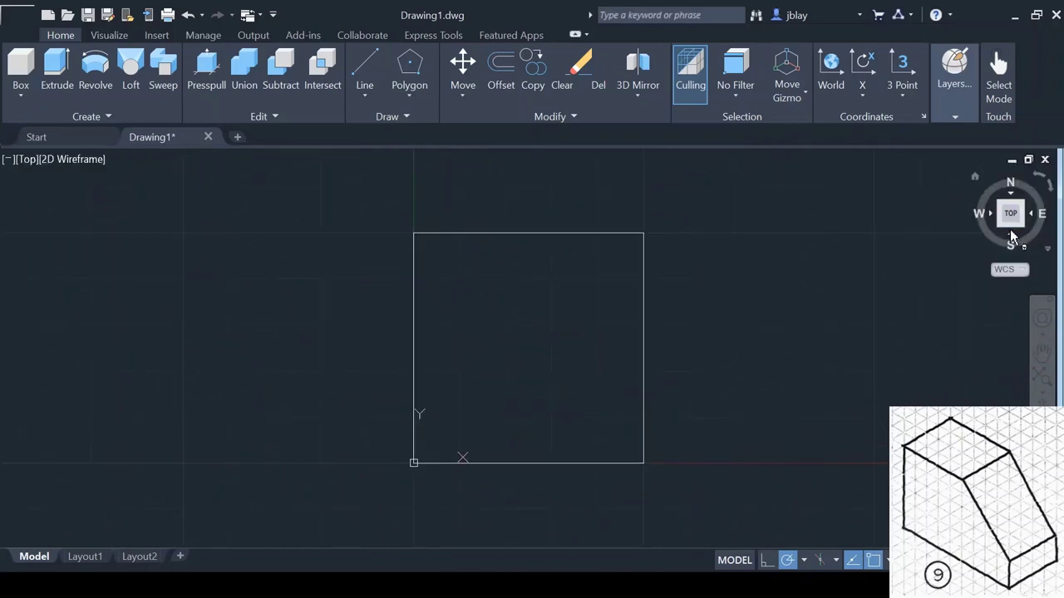
left_click(1010, 236)
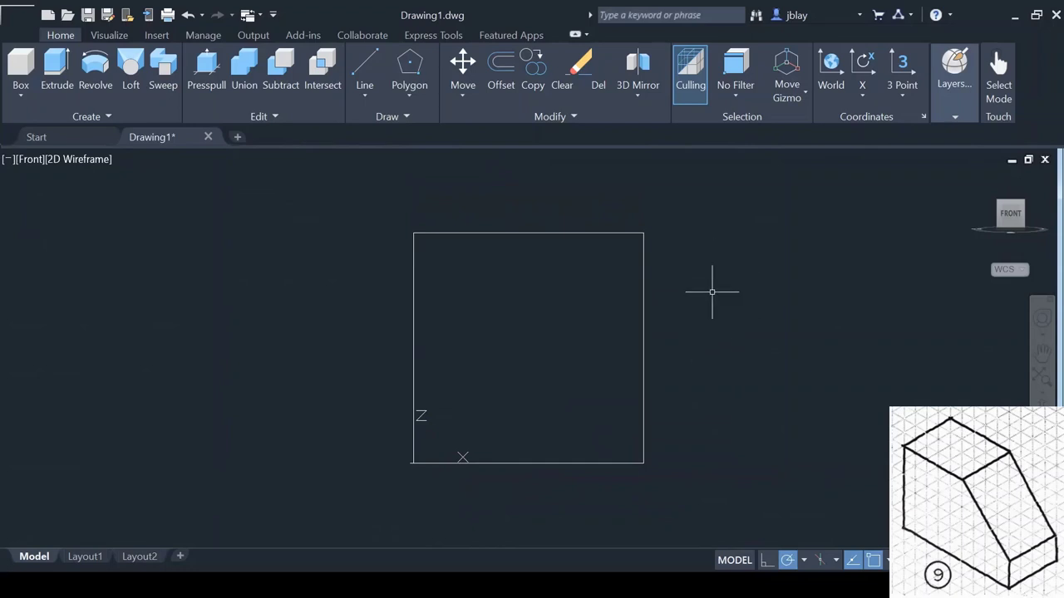
middle_click_drag(712, 292, 750, 275, "shift")
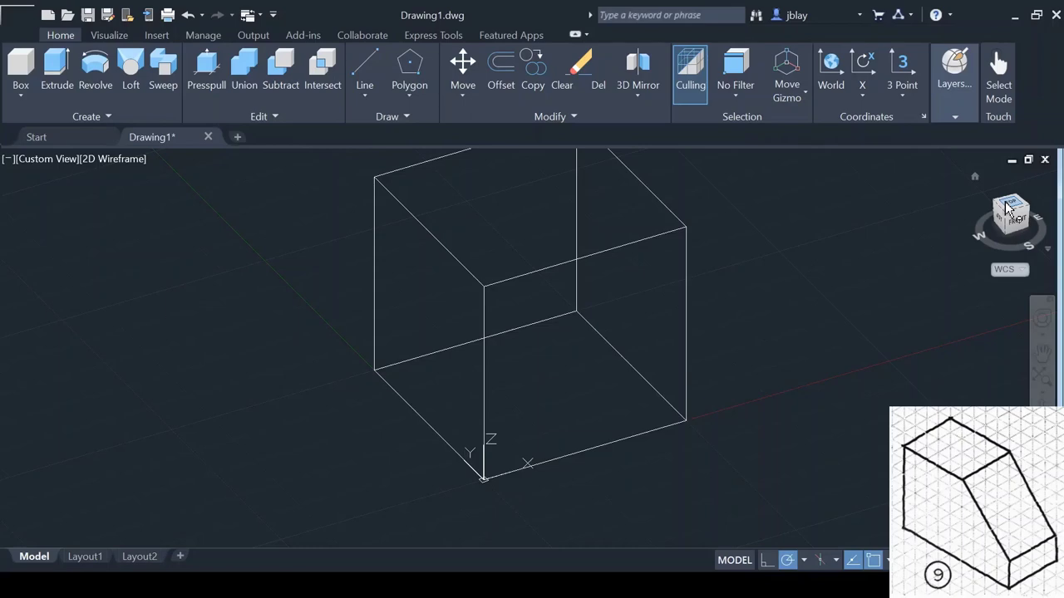
left_click(1007, 208)
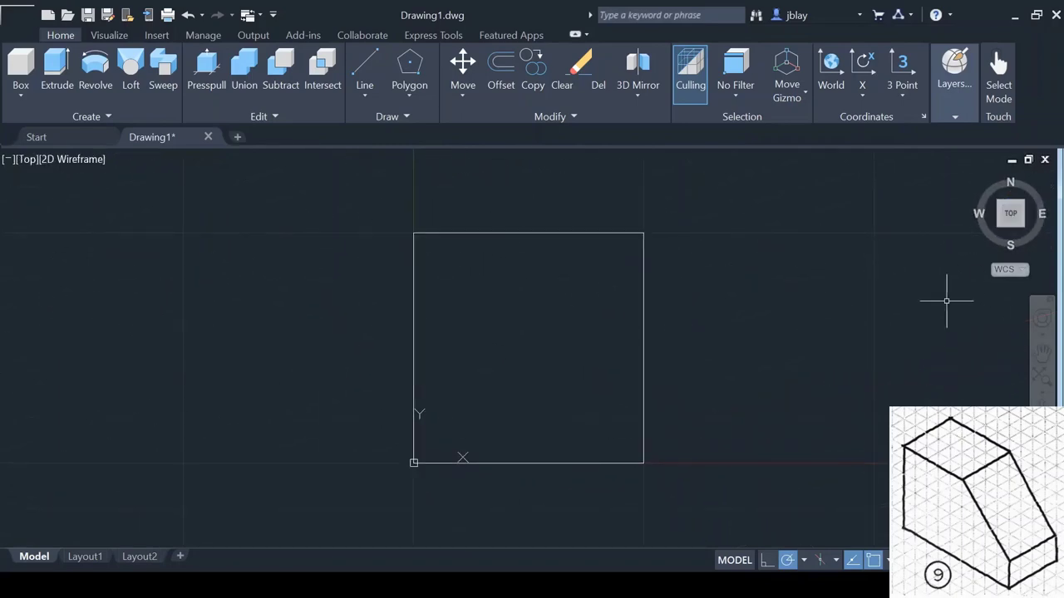
middle_click_drag(862, 374, 779, 394, "shift")
middle_click_drag(696, 289, 674, 390, "shift")
left_click(999, 216)
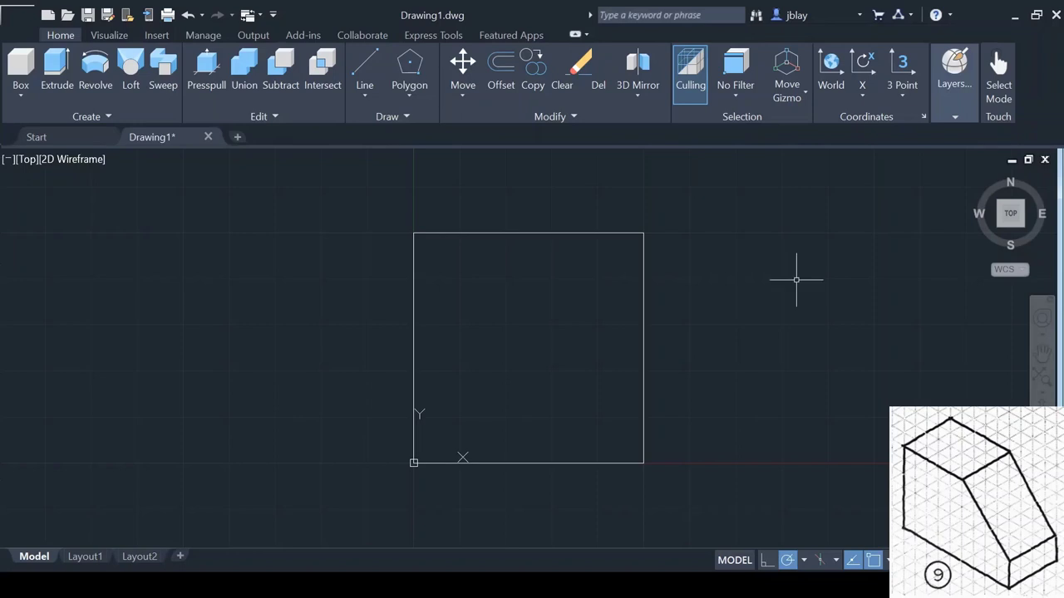
Step: Orbit into an isometric view and switch the visual style to Realistic
middle_click_drag(772, 363, 794, 281, "shift")
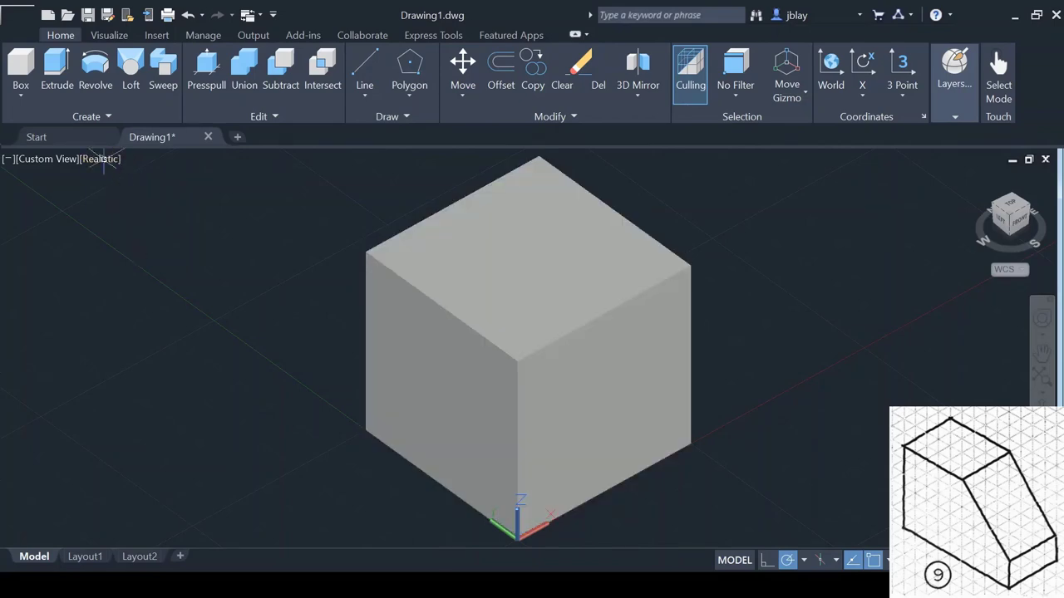
left_click(264, 439)
left_click(209, 311)
Step: From the Top view, delete the box solid and window-check that nothing remains
middle_click_drag(774, 353, 706, 405, "shift")
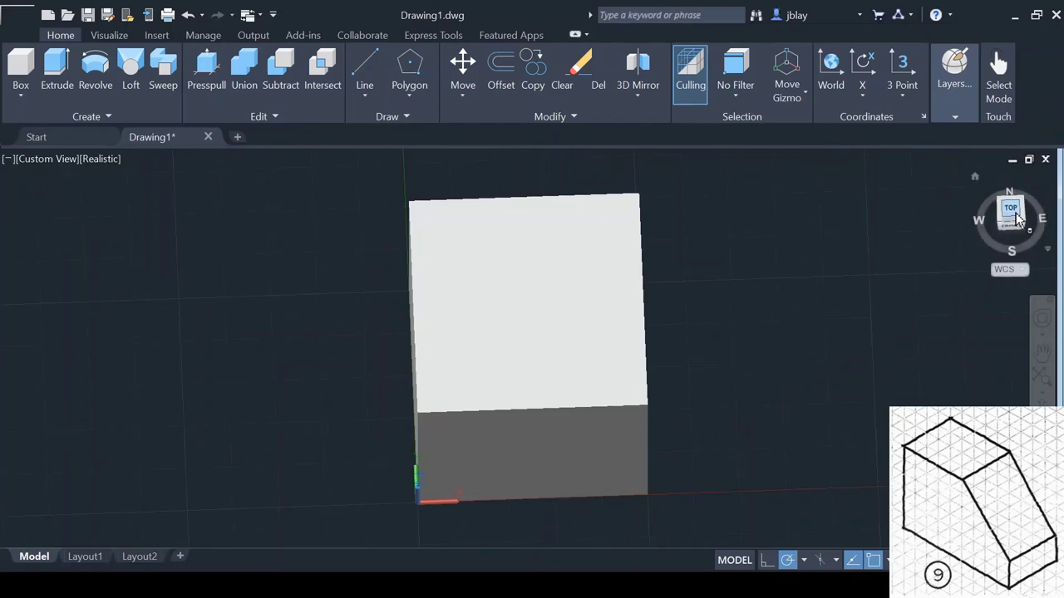
left_click(1013, 213)
left_click(496, 373)
key("Delete")
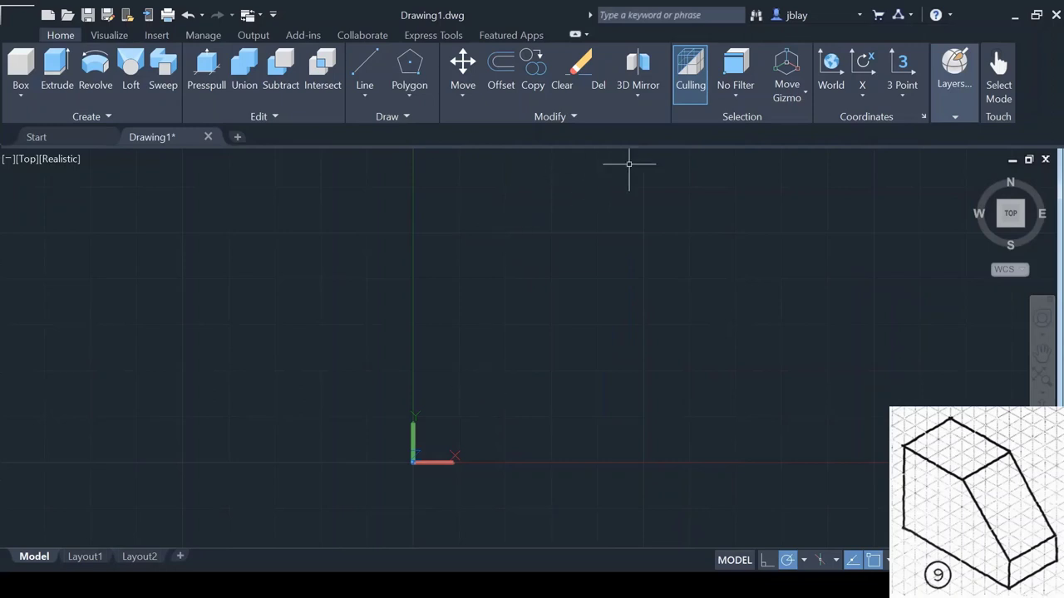
left_click(646, 200)
left_click(277, 439)
Step: Restore the 2D drafting tools and start a new line at the origin 0,0
key("ctrl+0")
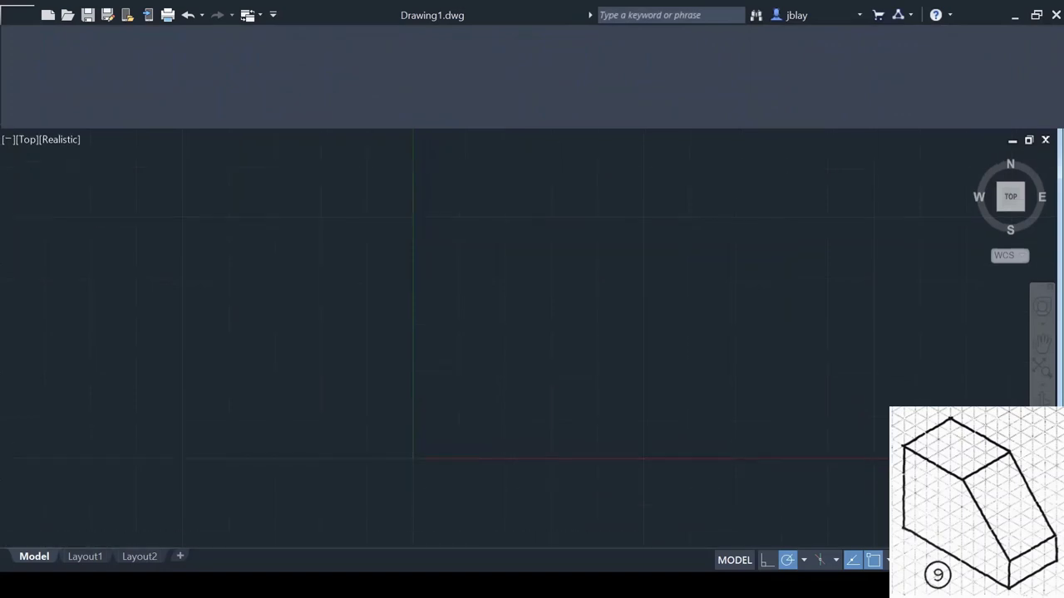
key("ctrl+0")
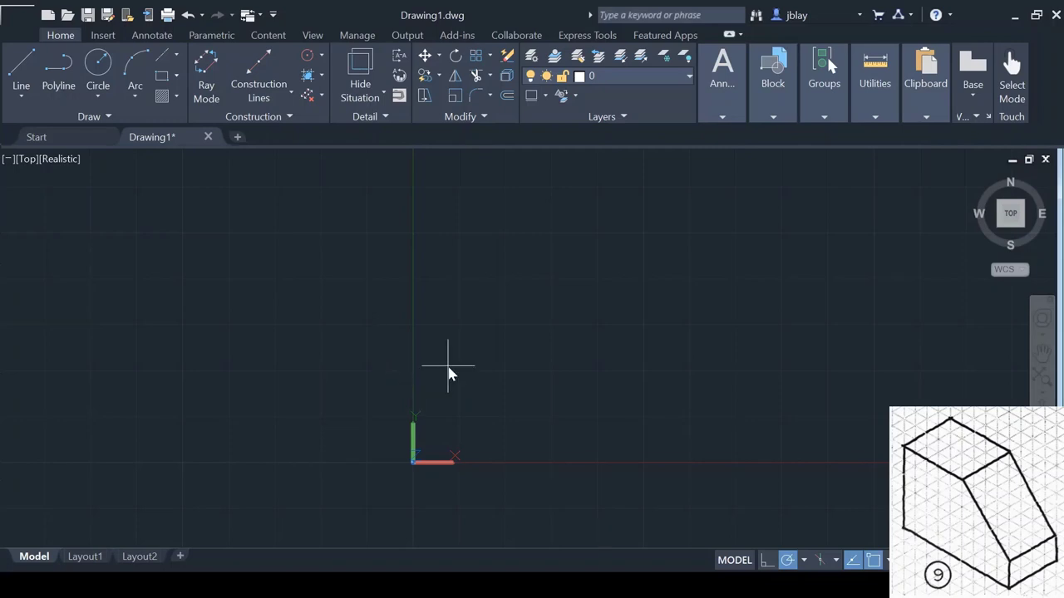
key("Return")
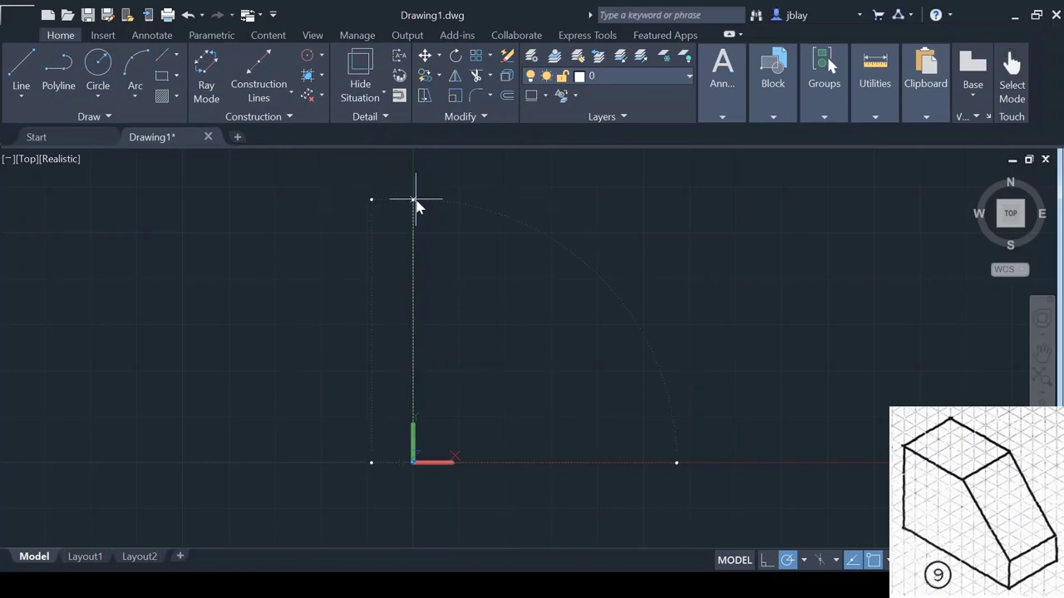
Step: Cancel the unfinished line and pan so the origin sits in the lower left
key("Escape")
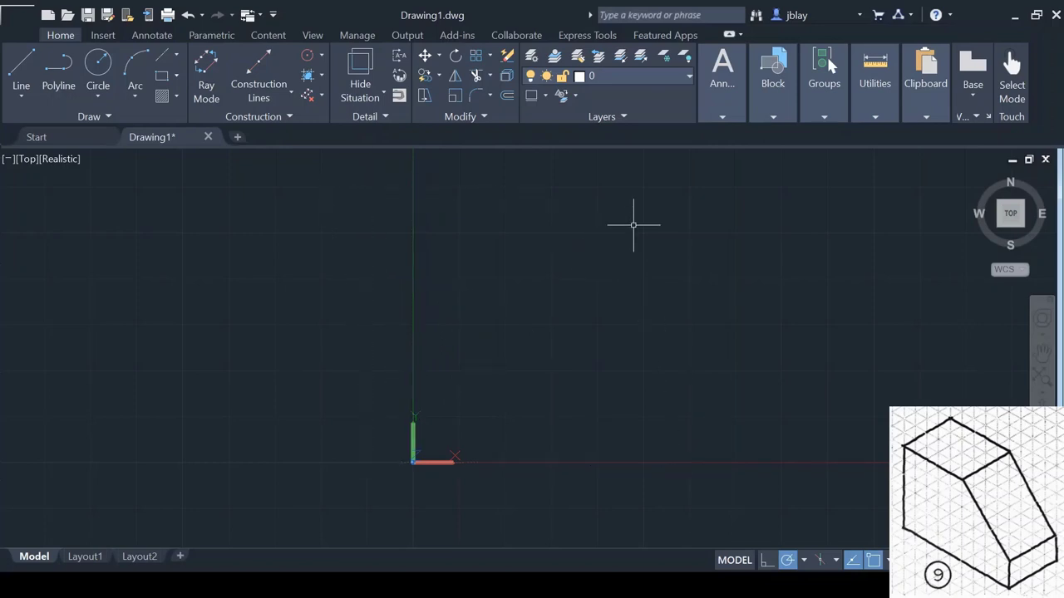
type("p")
key("Return")
left_click_drag(665, 209, 636, 252)
key("Escape")
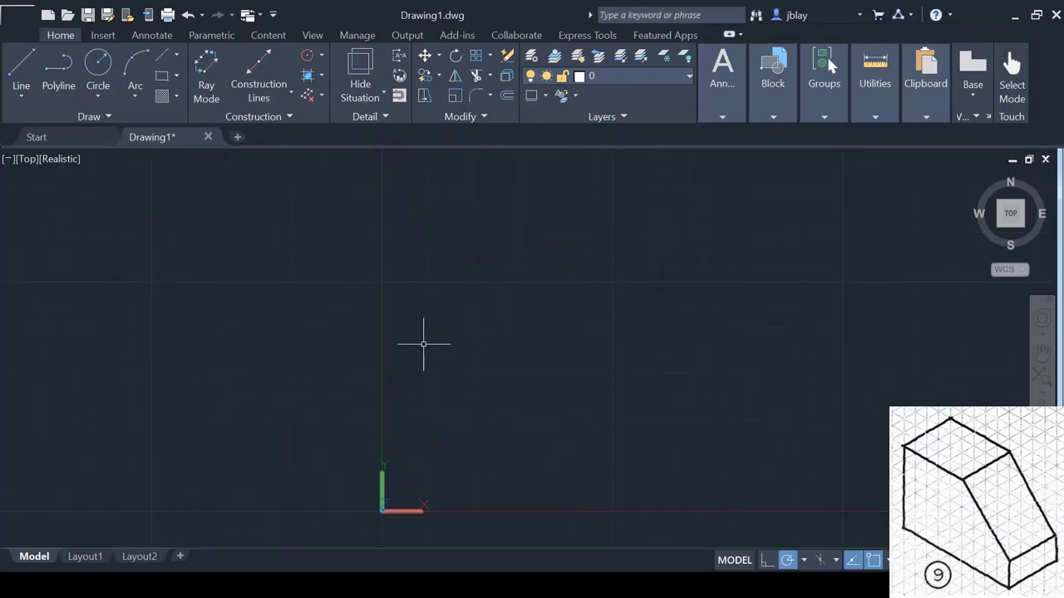
Step: Draw four lines from the origin forming a closed square outline
left_click(516, 245)
left_click(279, 396)
left_click(381, 281)
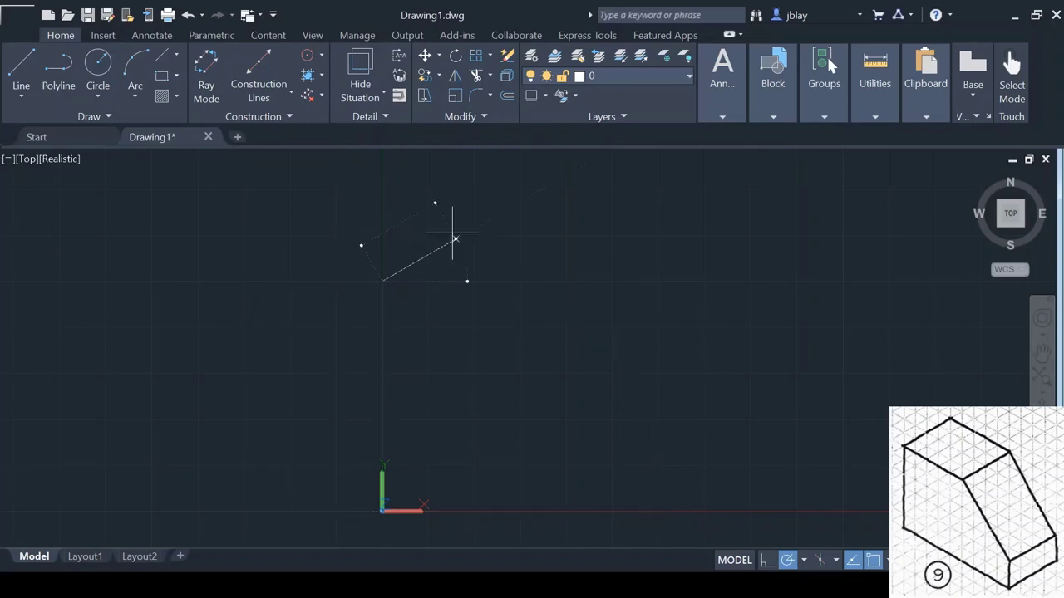
left_click(611, 281)
middle_click_drag(595, 384, 603, 290)
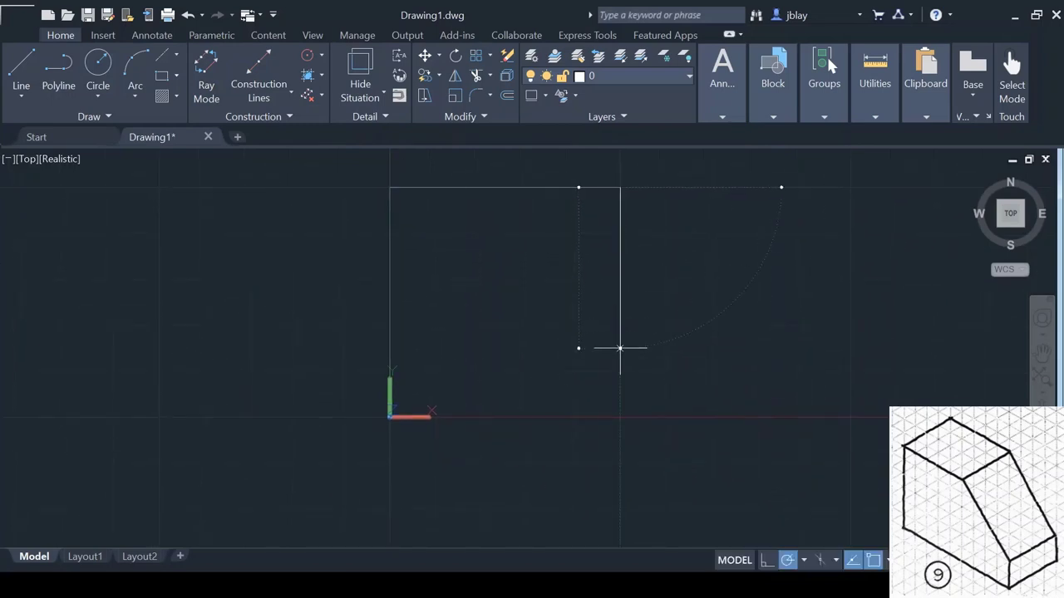
left_click(619, 417)
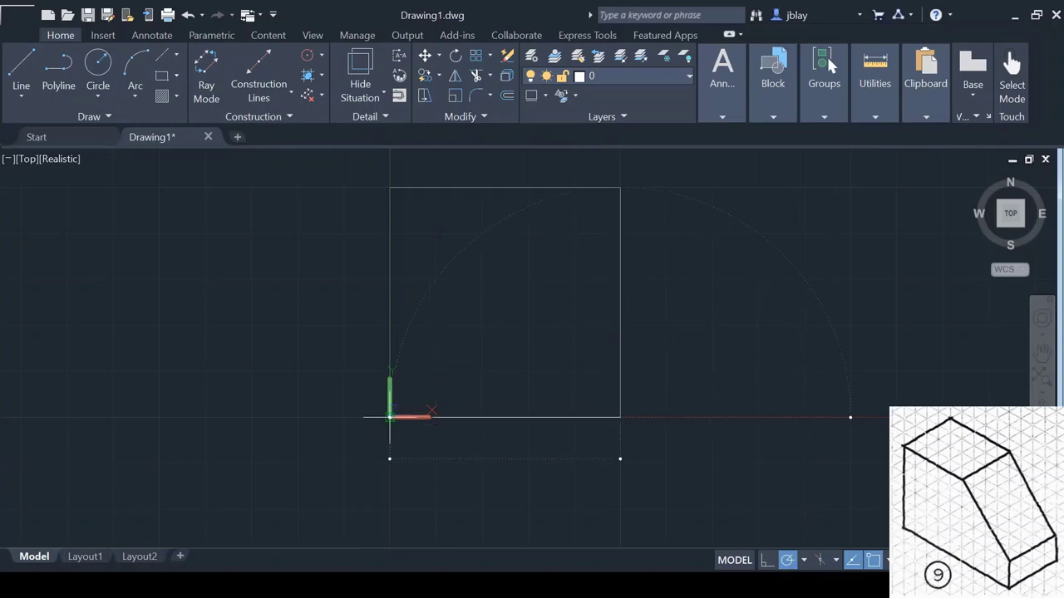
left_click(392, 418)
key("Escape")
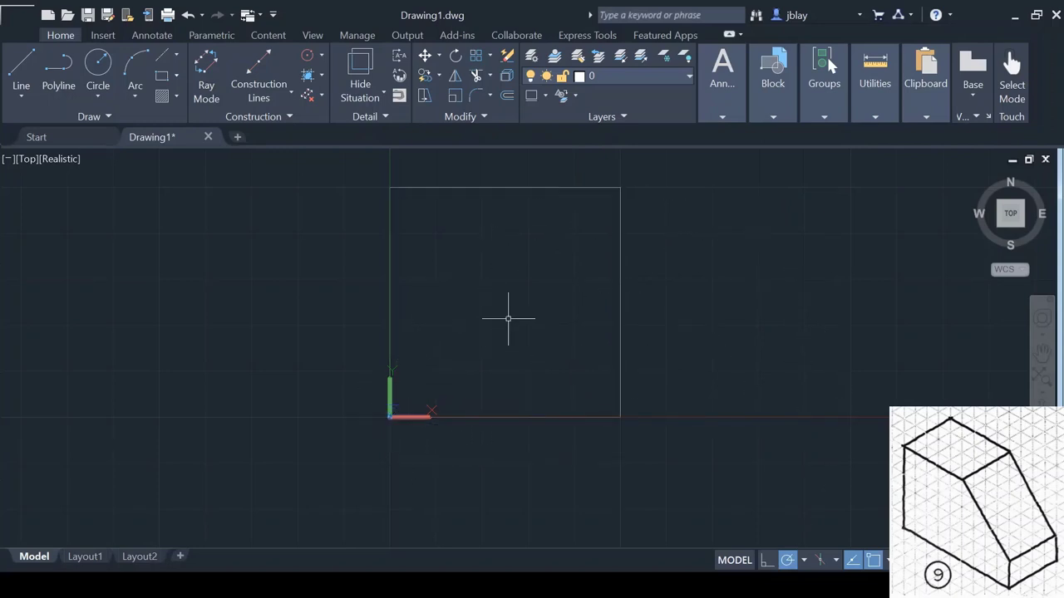
Step: Change the viewport visual style from Realistic to 2D Wireframe
left_click(77, 166)
left_click(92, 185)
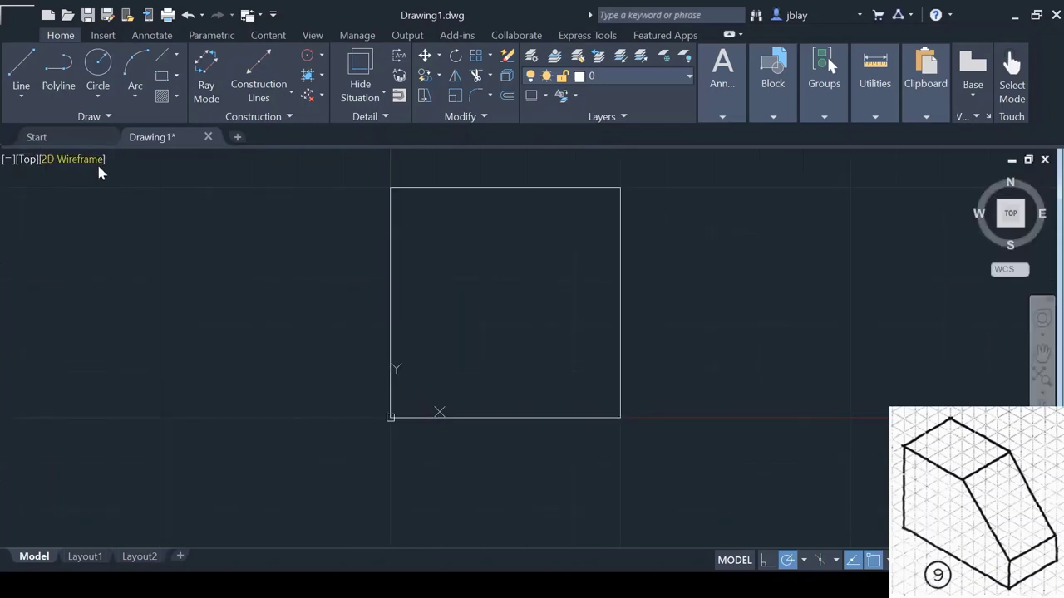
key("ctrl+z")
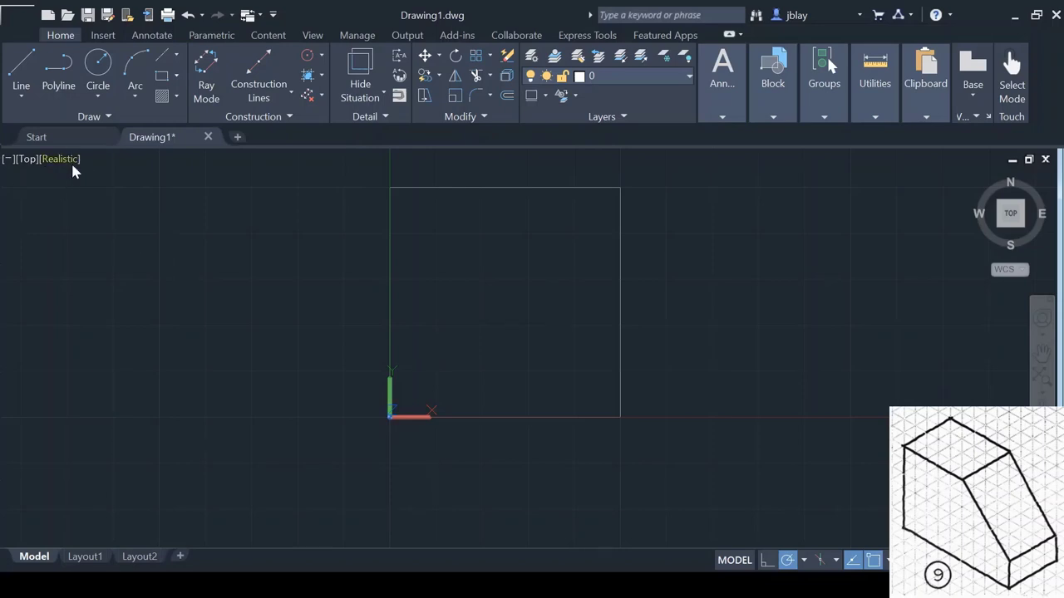
key("ctrl+y")
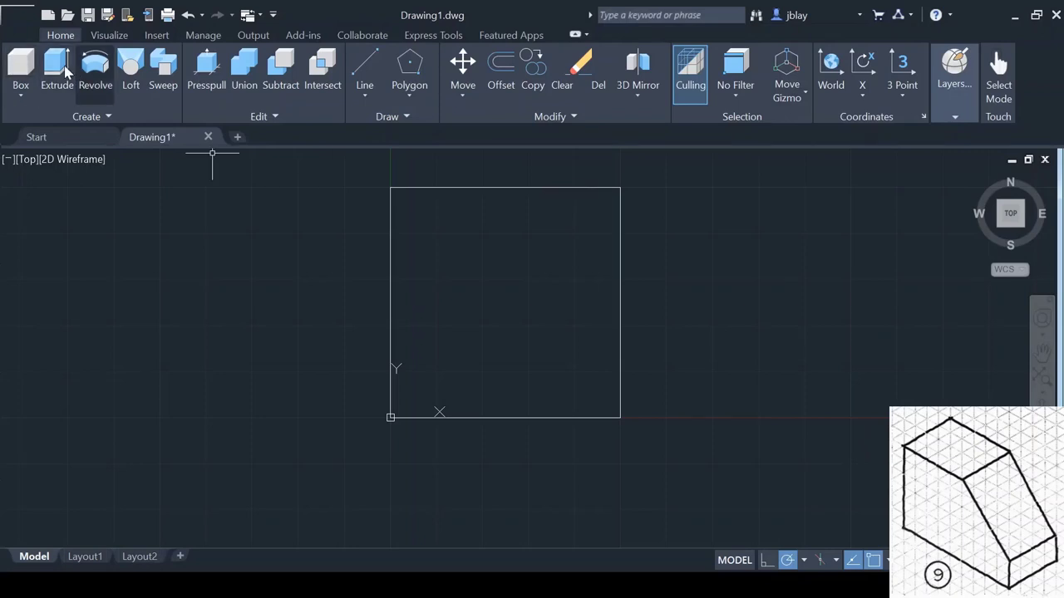
Step: Run Extrude on the four-line square at the origin to make it a solid
left_click(65, 73)
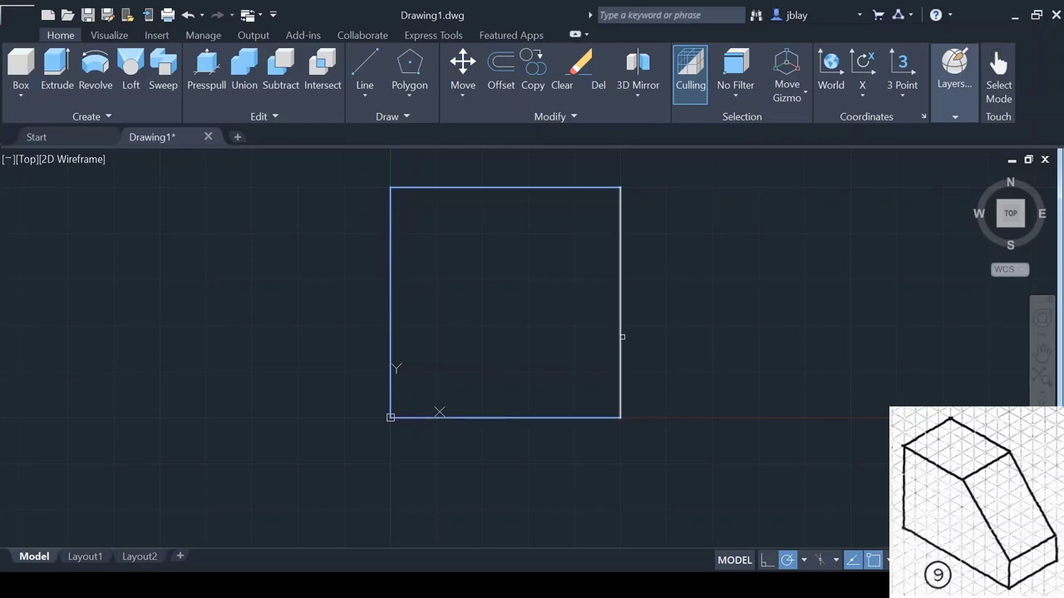
key("ctrl+z")
key("ctrl+y")
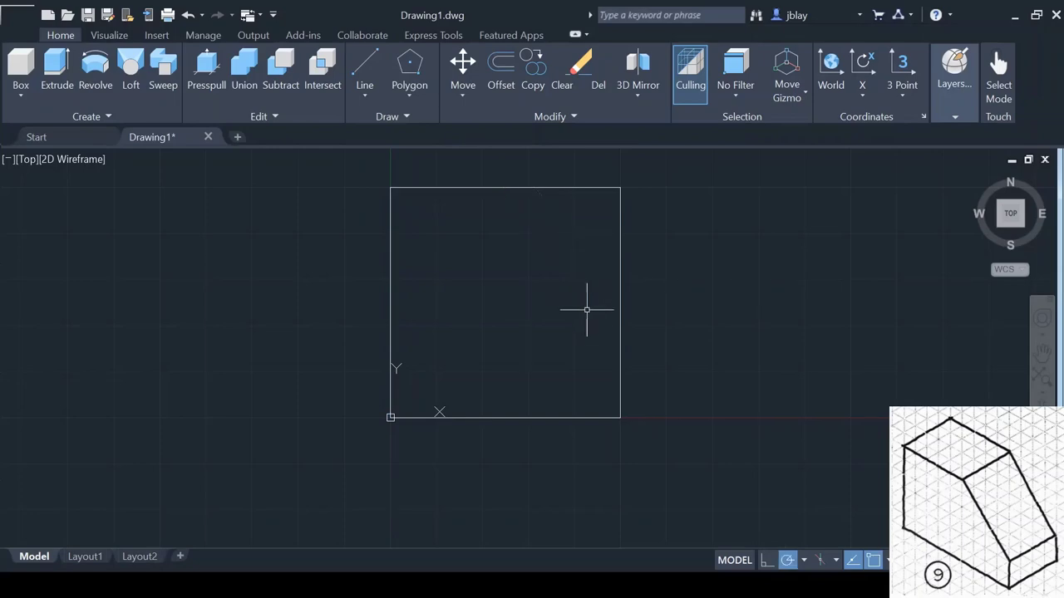
Step: Orbit and tilt the view to inspect the four extruded walls and look into the open top
middle_click_drag(587, 308, 581, 226, "shift")
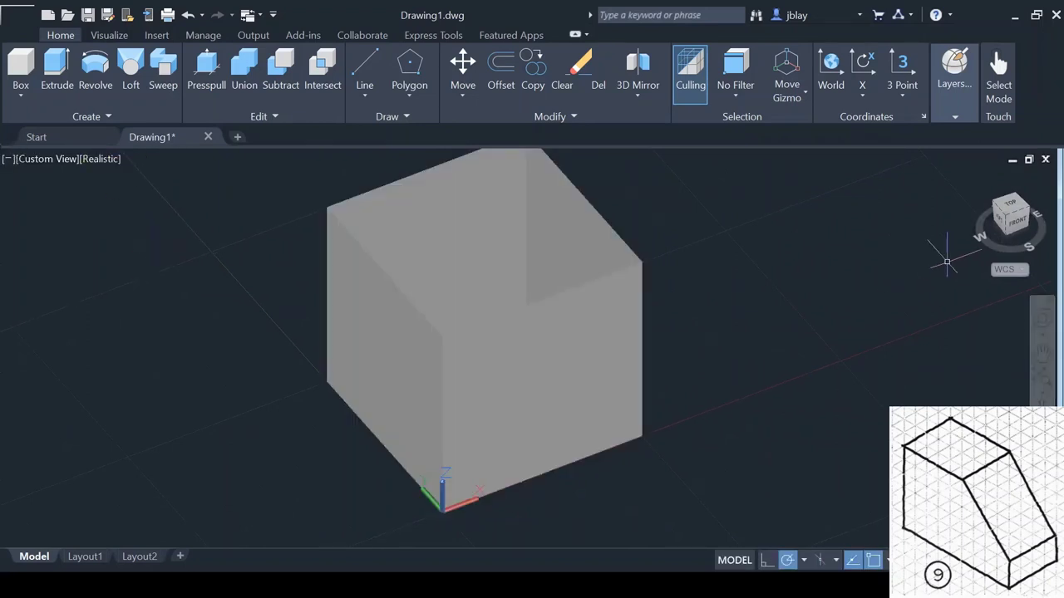
middle_click_drag(749, 264, 748, 321, "shift")
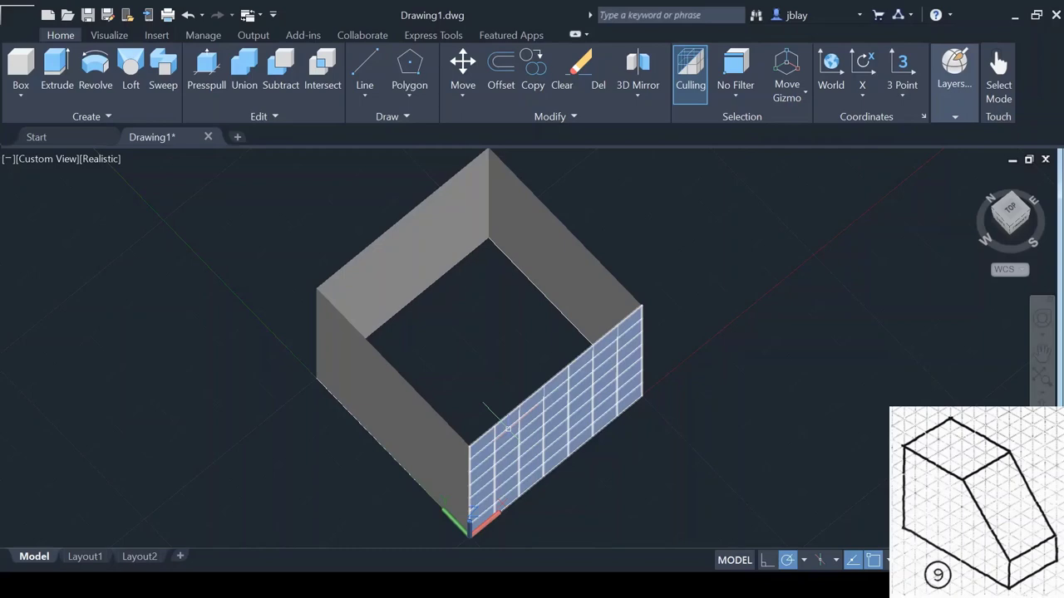
Step: Undo the view change, orbit briefly, then return to the Top view of the square
key("ctrl+z")
key("ctrl+z")
key("ctrl+z")
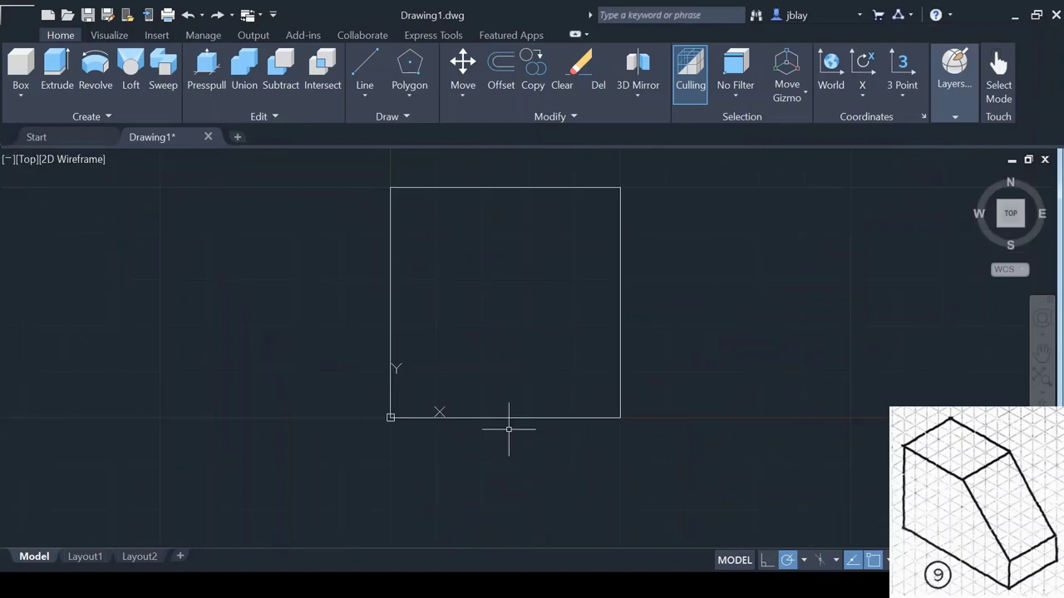
middle_click_drag(532, 385, 619, 344, "shift")
left_click(1010, 211)
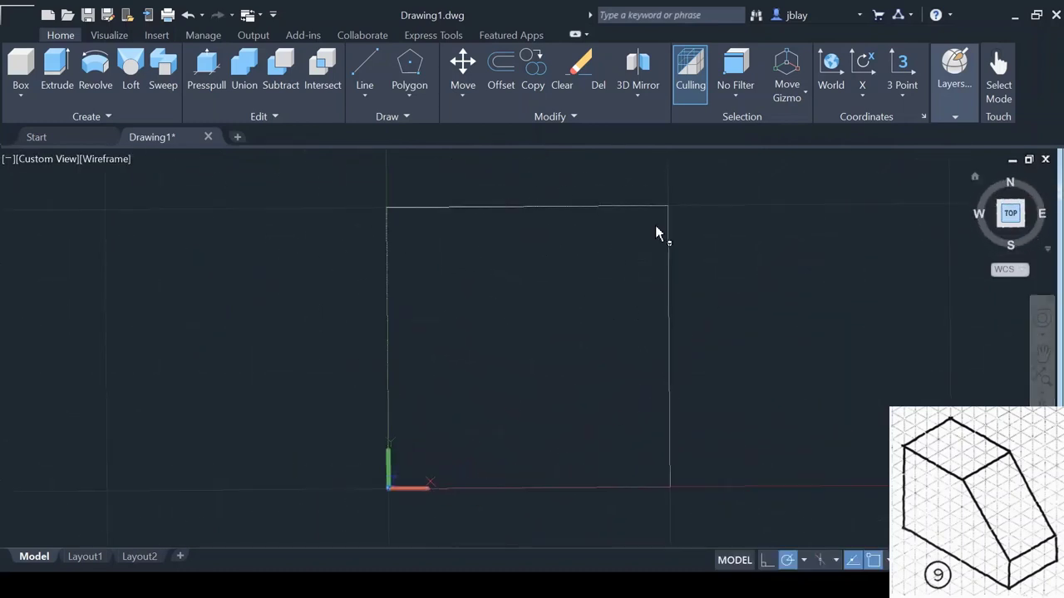
Step: Select and deselect the square outline several times, including with a crossing window
left_click(442, 208)
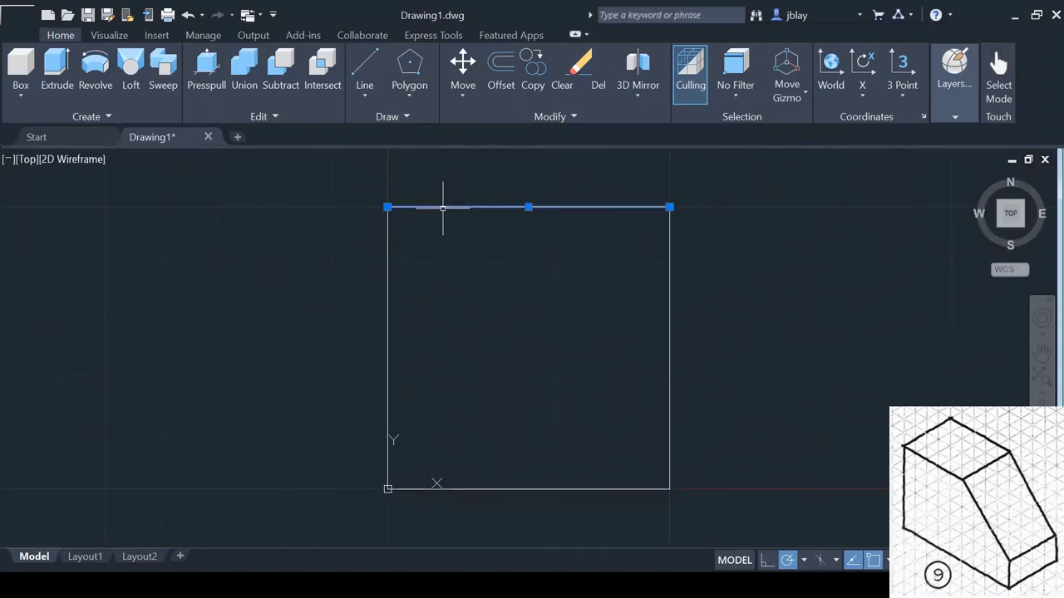
key("Escape")
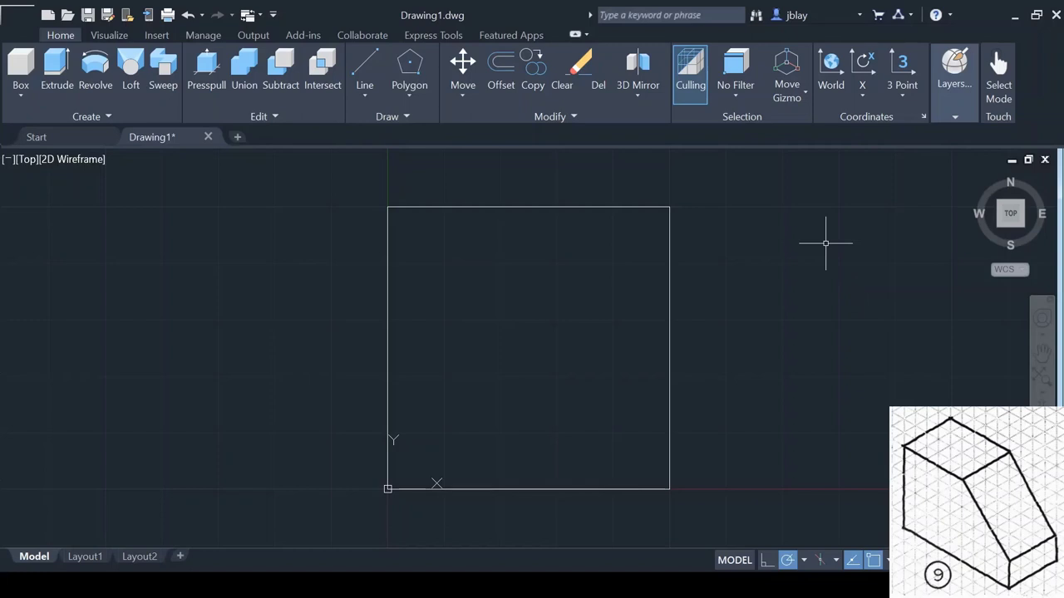
left_click(746, 192)
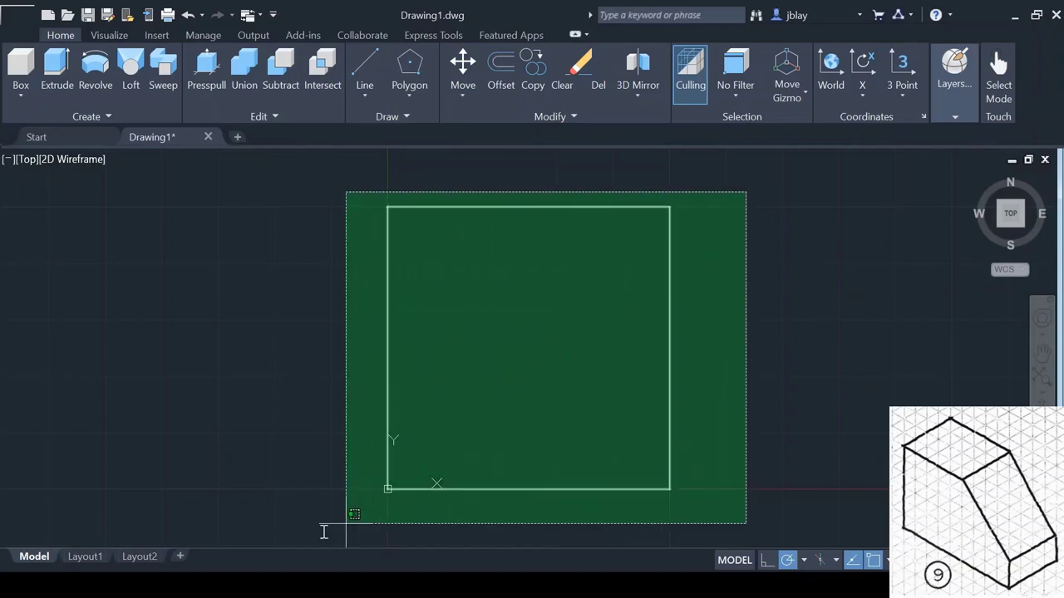
left_click(330, 516)
key("Escape")
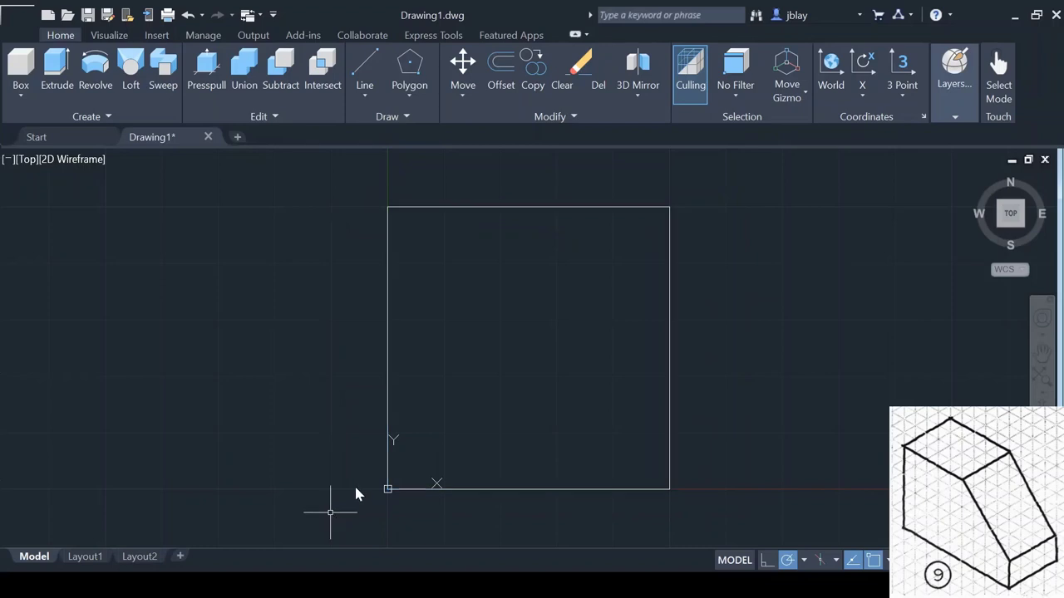
left_click(388, 251)
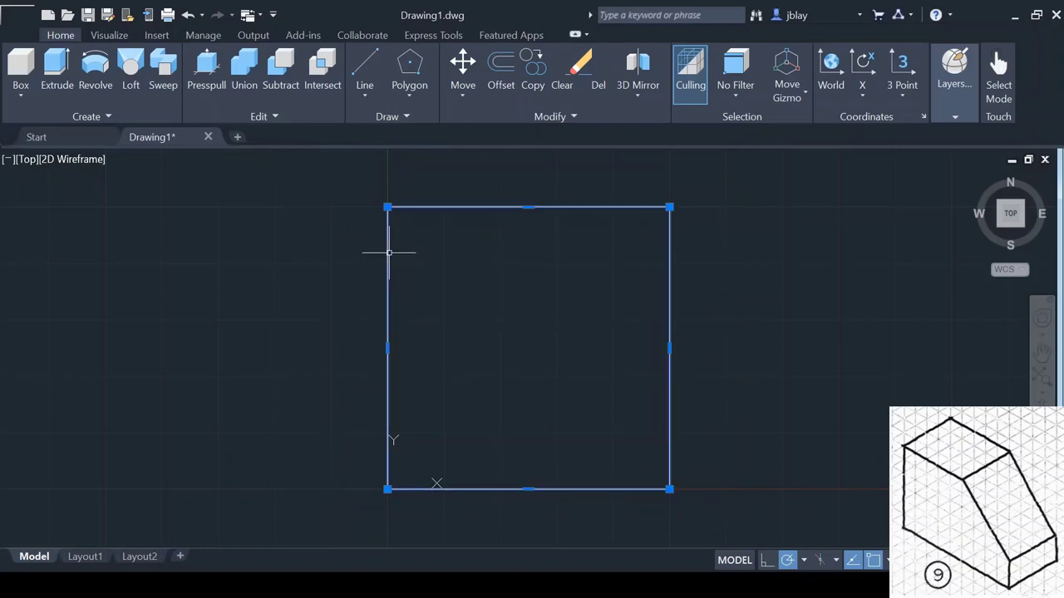
key("Escape")
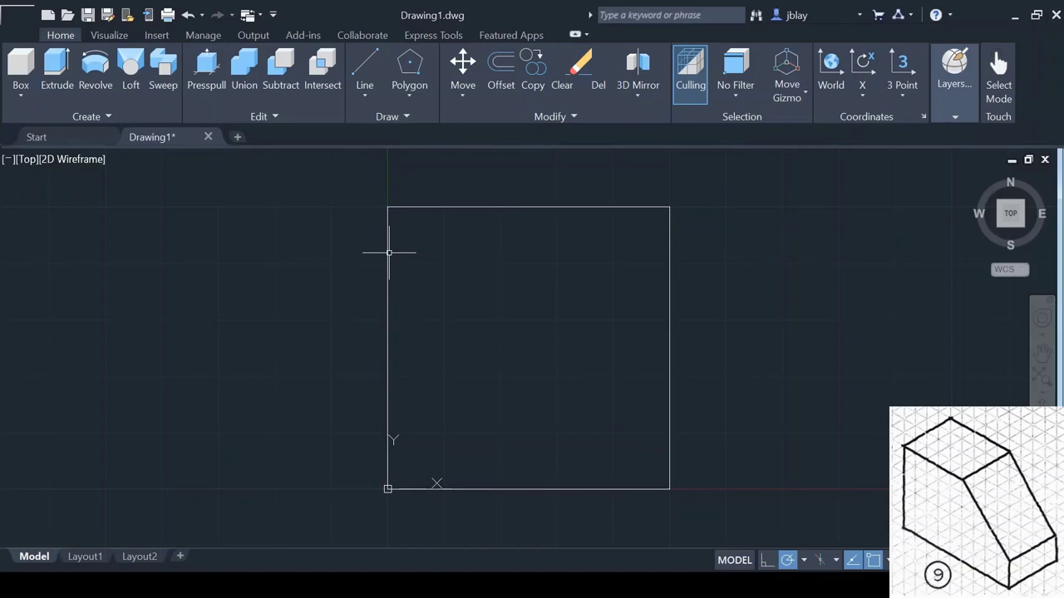
left_click(388, 253)
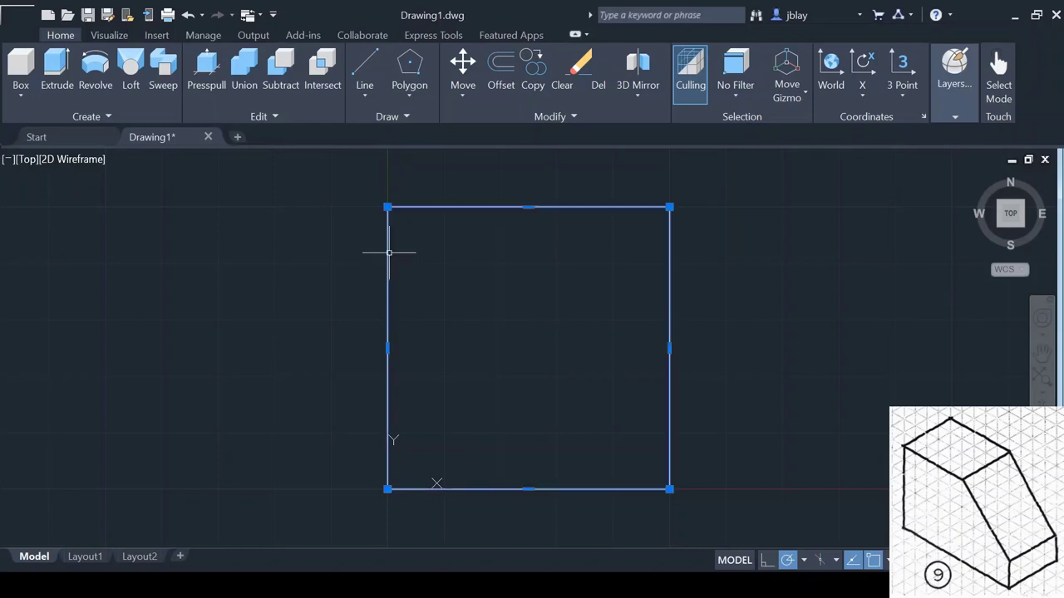
key("Escape")
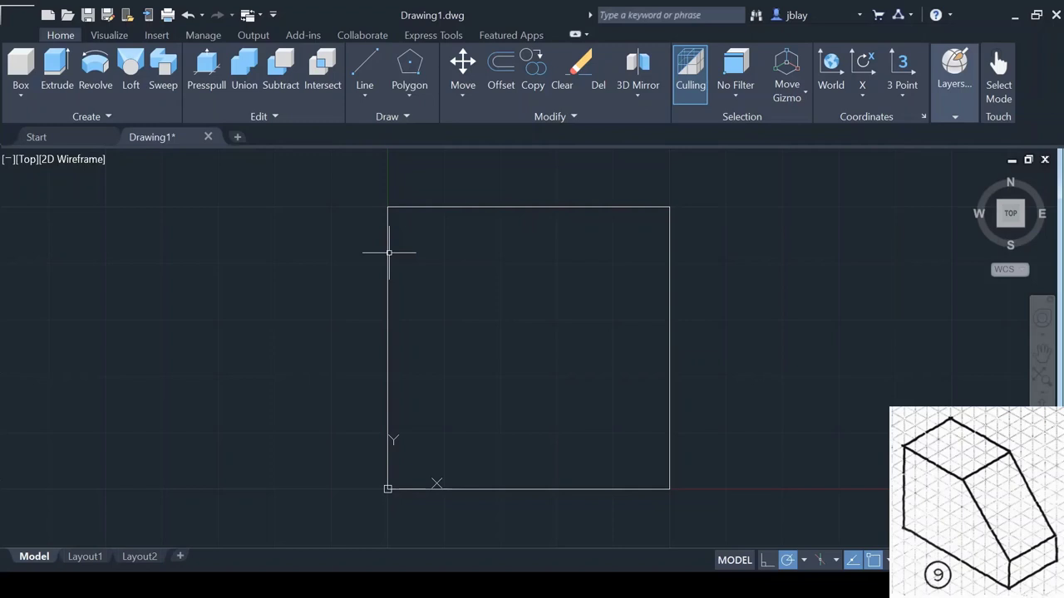
Step: Select and deselect the square outline twice
left_click(388, 253)
key("Escape")
left_click(388, 253)
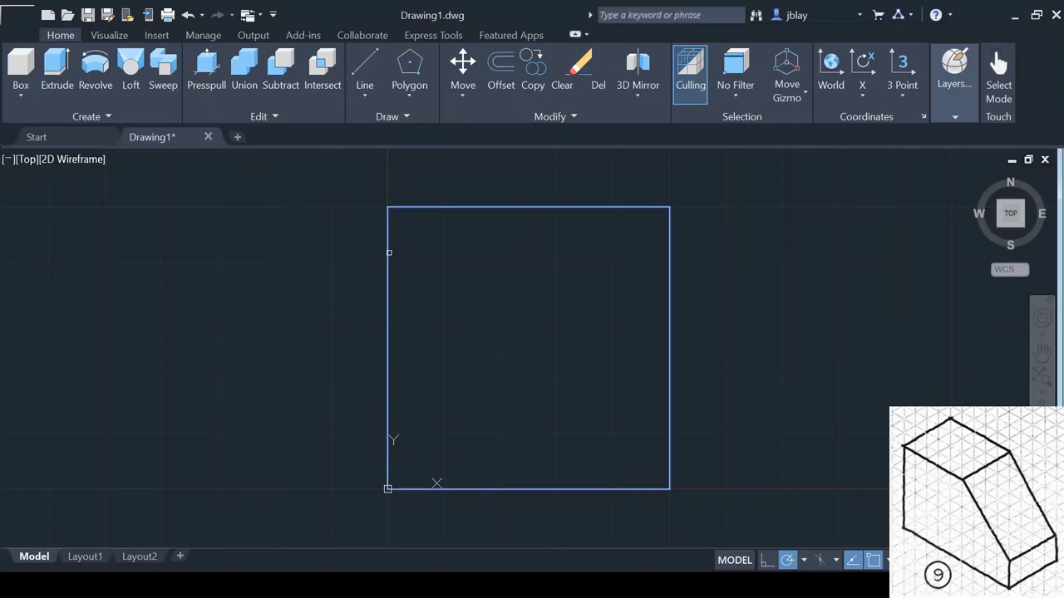
key("Escape")
Step: Turn off polar tracking and orbit to see the box shaded in 3D from above
key("F10")
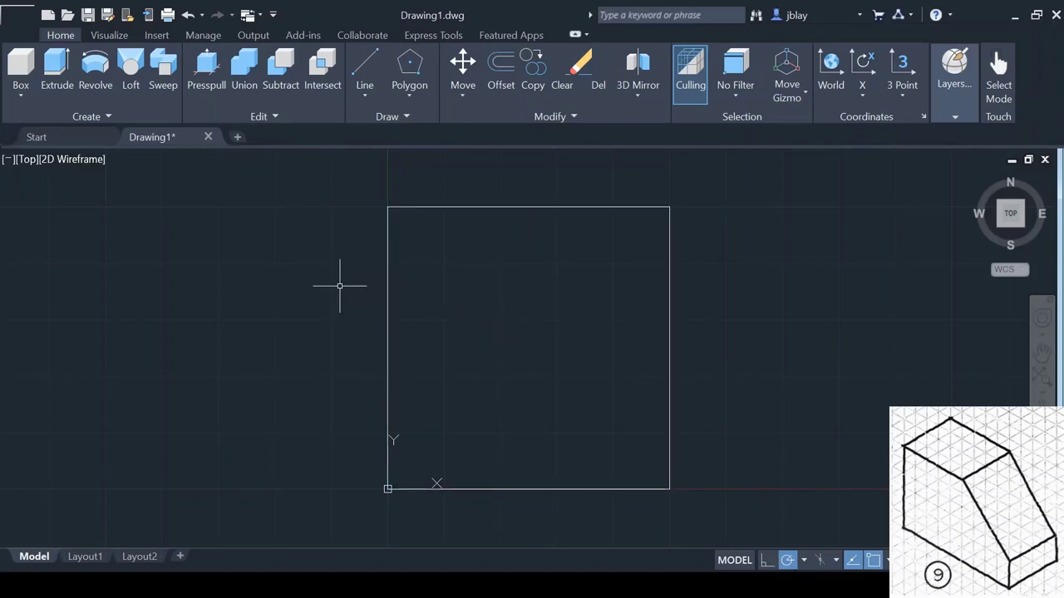
middle_click_drag(344, 304, 416, 292, "shift")
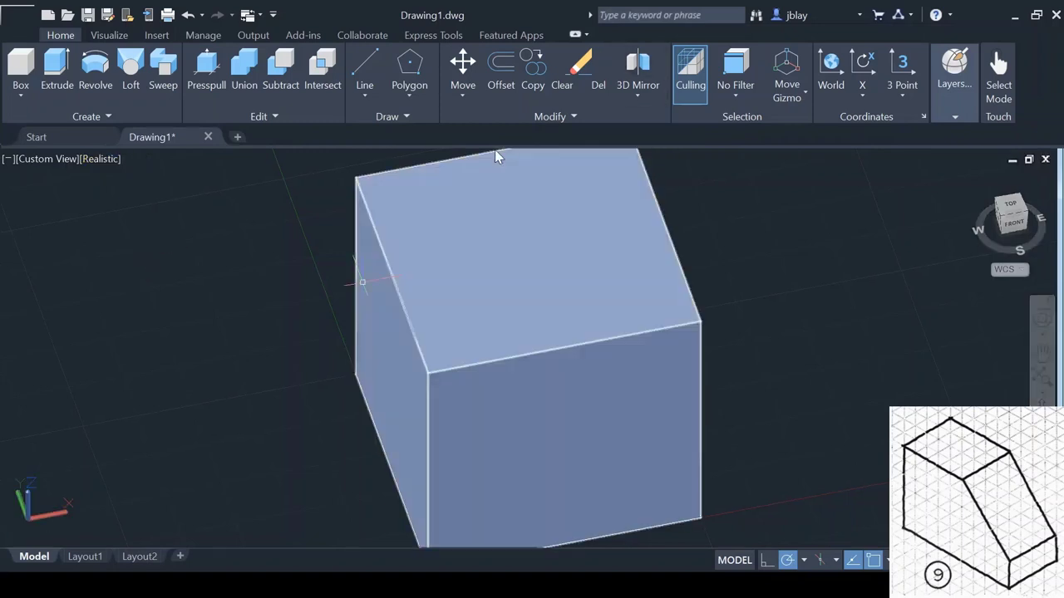
mouse_move(748, 399)
middle_mouse_down("shift")
mouse_move(753, 358)
mouse_move(779, 425)
mouse_move(755, 385)
mouse_move(738, 394)
middle_mouse_up("shift")
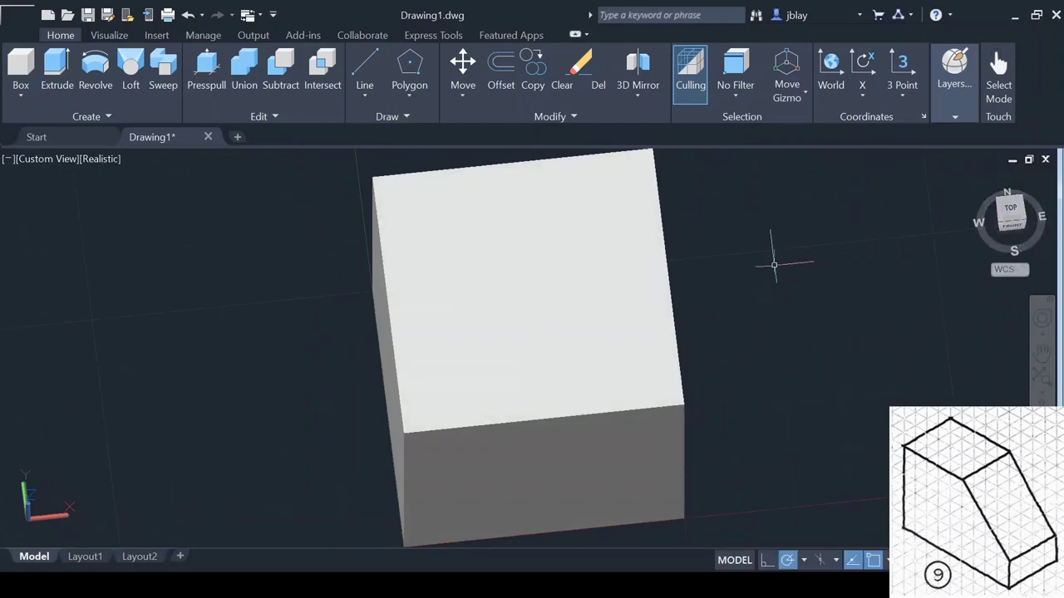
Step: Undo the view changes back to the Top view and delete the rectangle
key("ctrl+z")
key("ctrl+z")
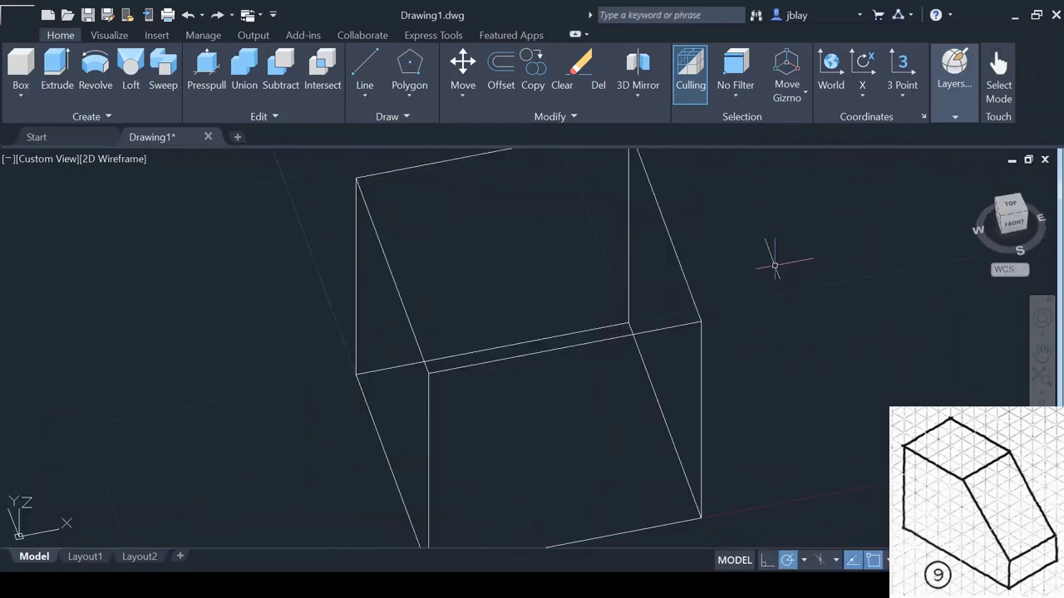
key("ctrl+z")
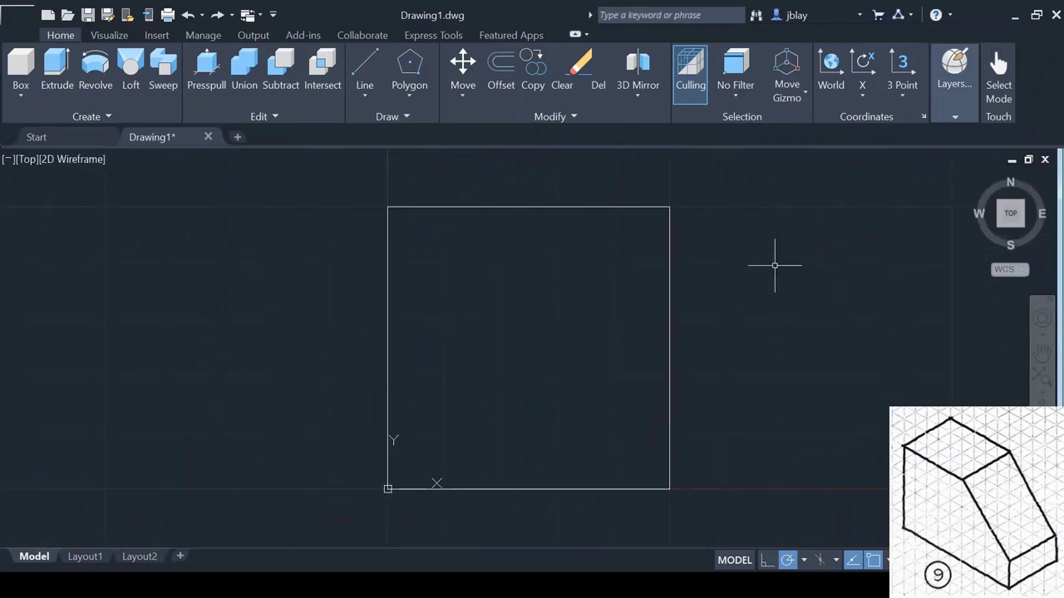
key("ctrl+z")
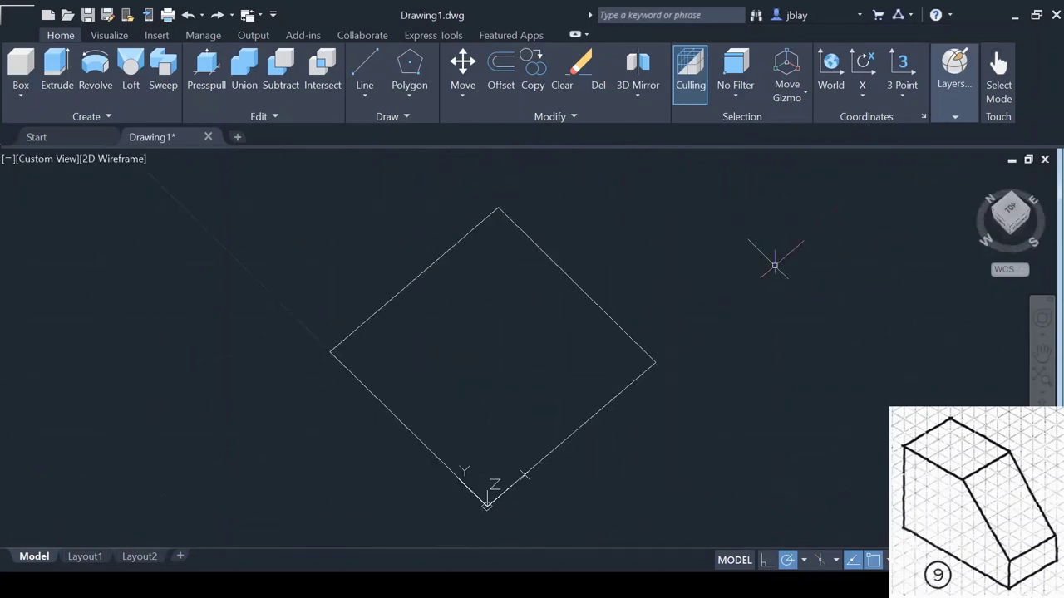
left_click(622, 328)
key("Escape")
left_click_drag(1010, 215, 782, 264)
key("ctrl+z")
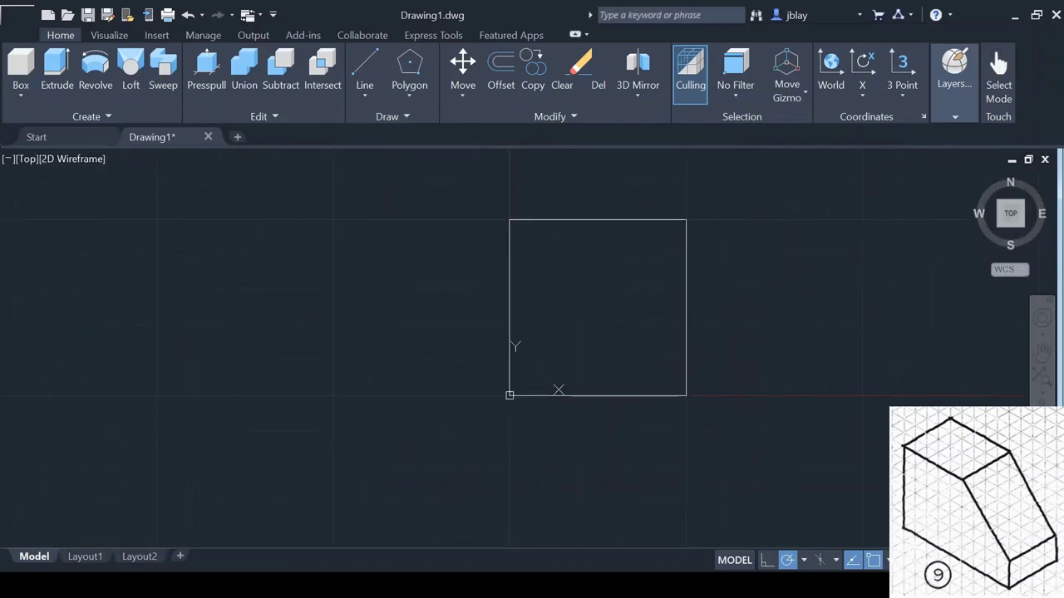
left_click(447, 443)
key("Delete")
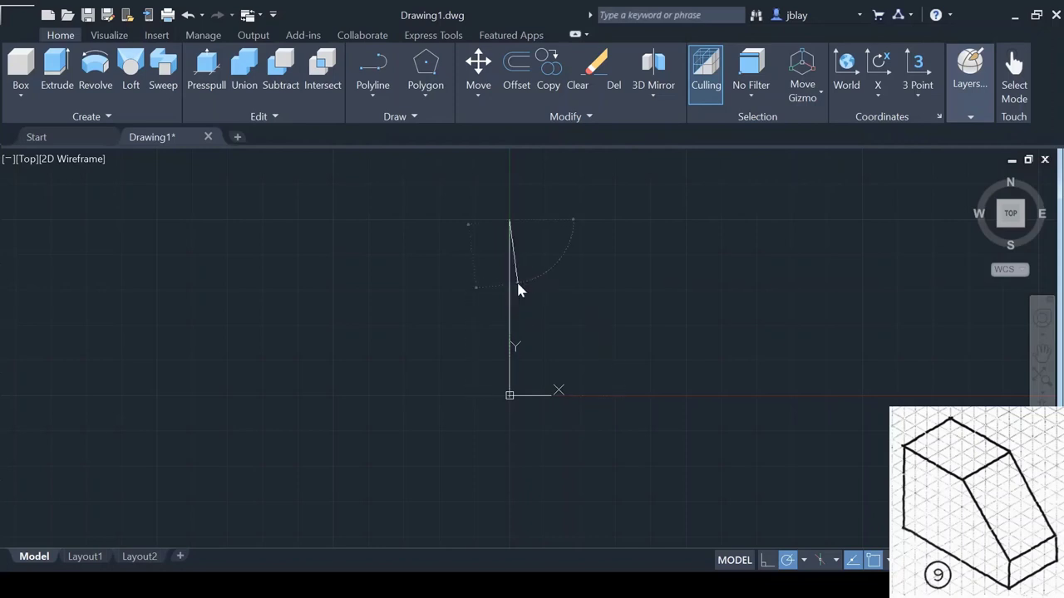
Step: Draw a closed four-line square from the origin: up, right, down and back to start
left_click(509, 220)
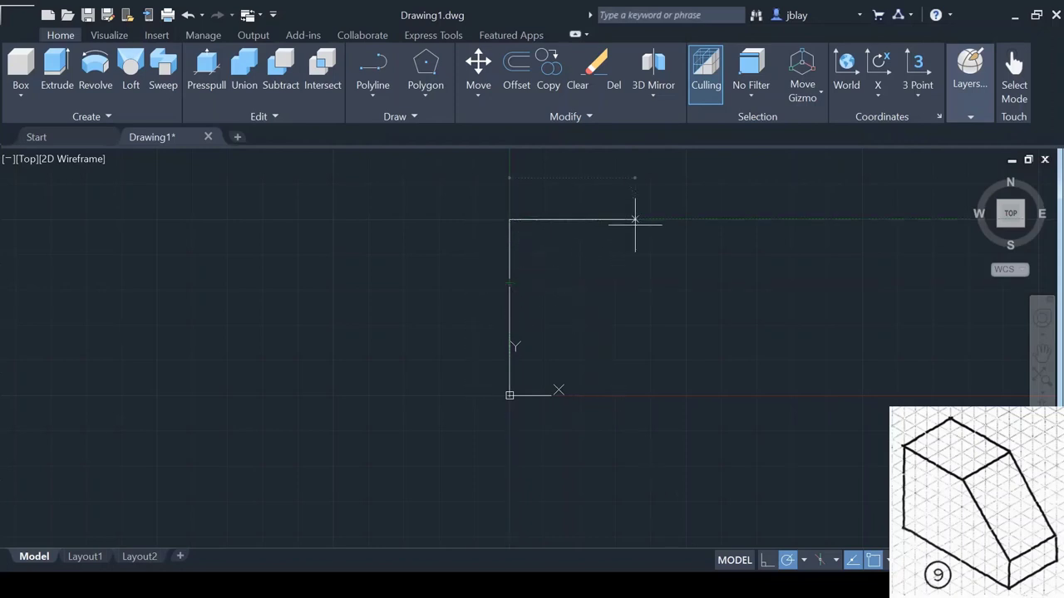
left_click(685, 221)
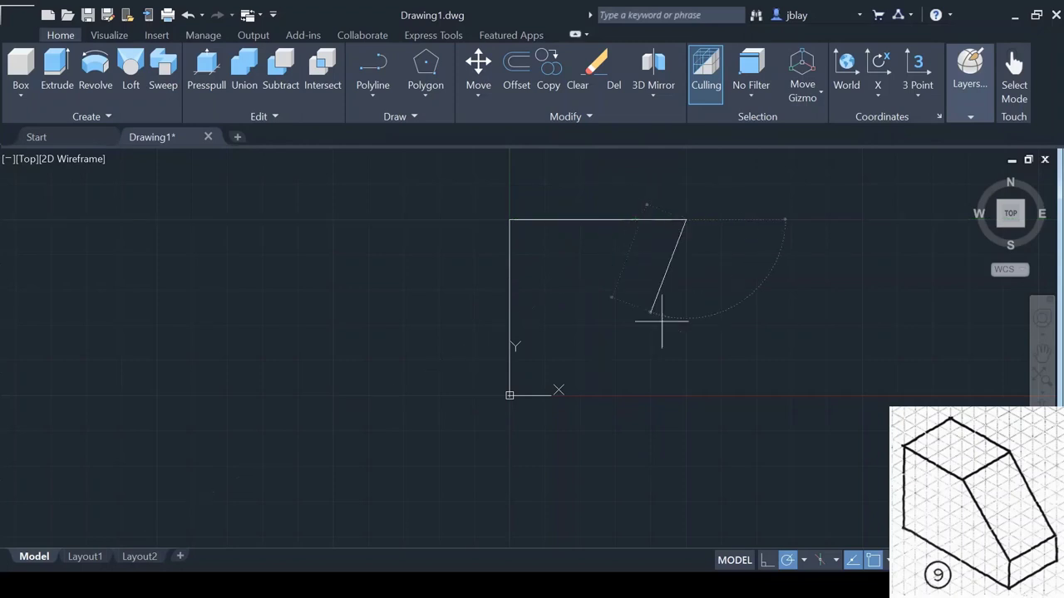
left_click(686, 391)
left_click(510, 396)
key("Return")
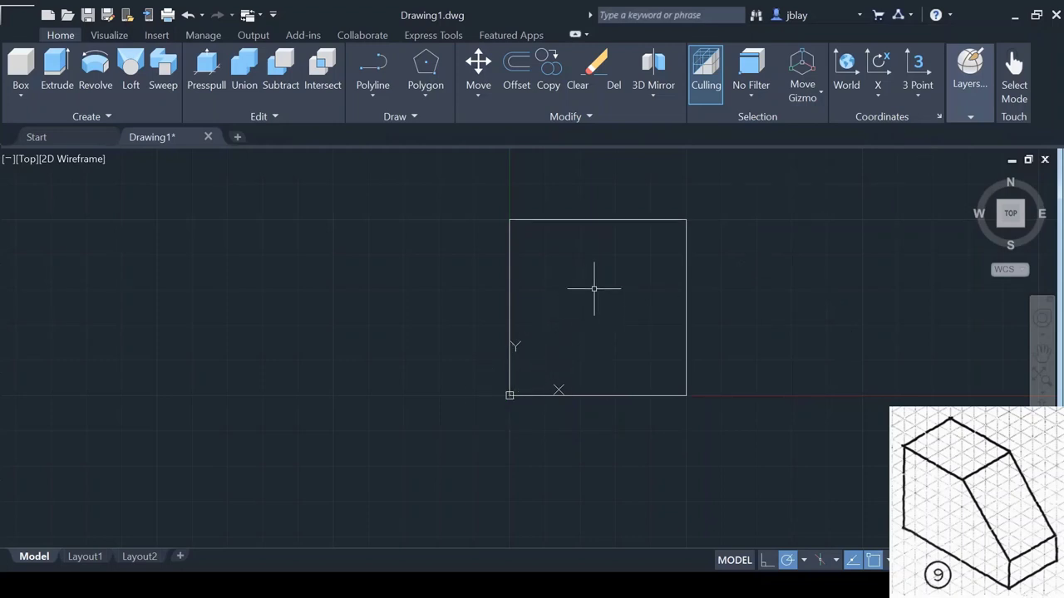
left_click(643, 221)
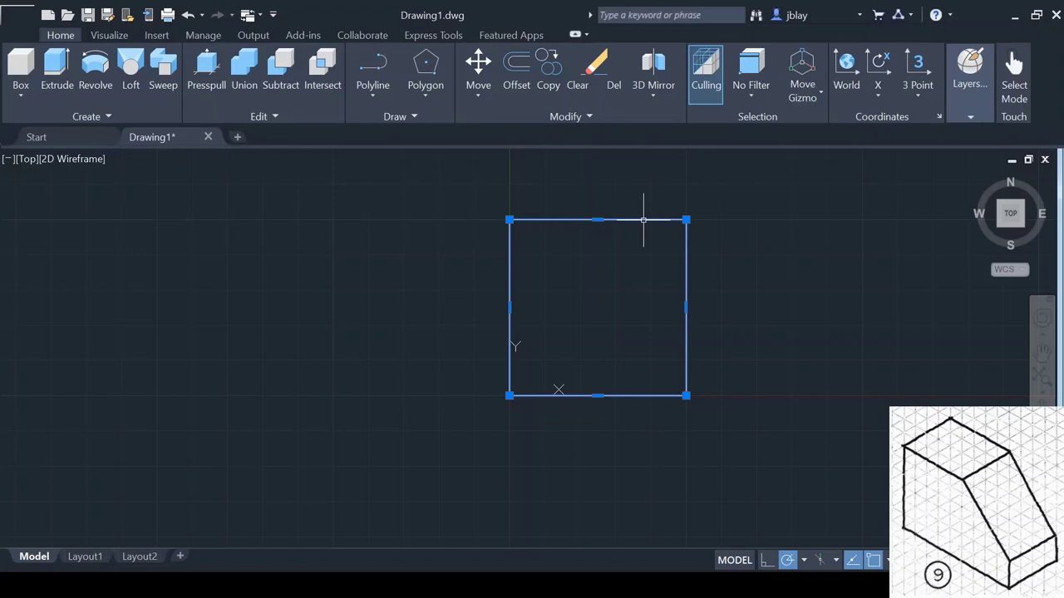
key("Escape")
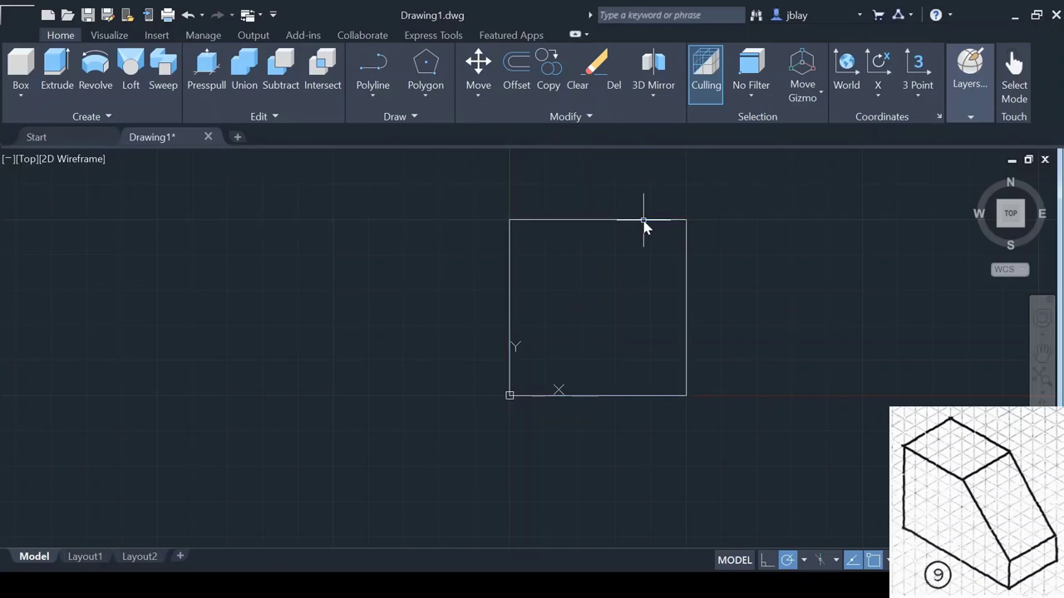
Step: Extrude the new square into a box at the origin and orbit to view it in 3D
left_click(644, 220)
key("Escape")
mouse_move(550, 380)
left_mouse_down()
mouse_move(638, 209)
mouse_move(647, 226)
left_mouse_up()
mouse_move(643, 221)
middle_mouse_down("shift")
mouse_move(686, 235)
mouse_move(640, 218)
middle_mouse_up("shift")
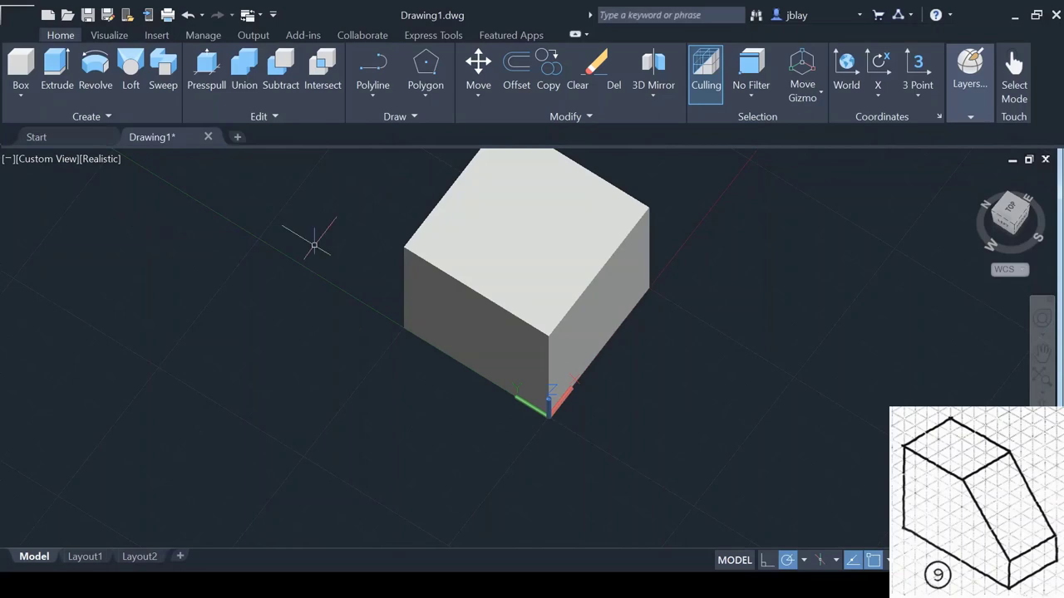
middle_click_drag(499, 283, 433, 306, "shift")
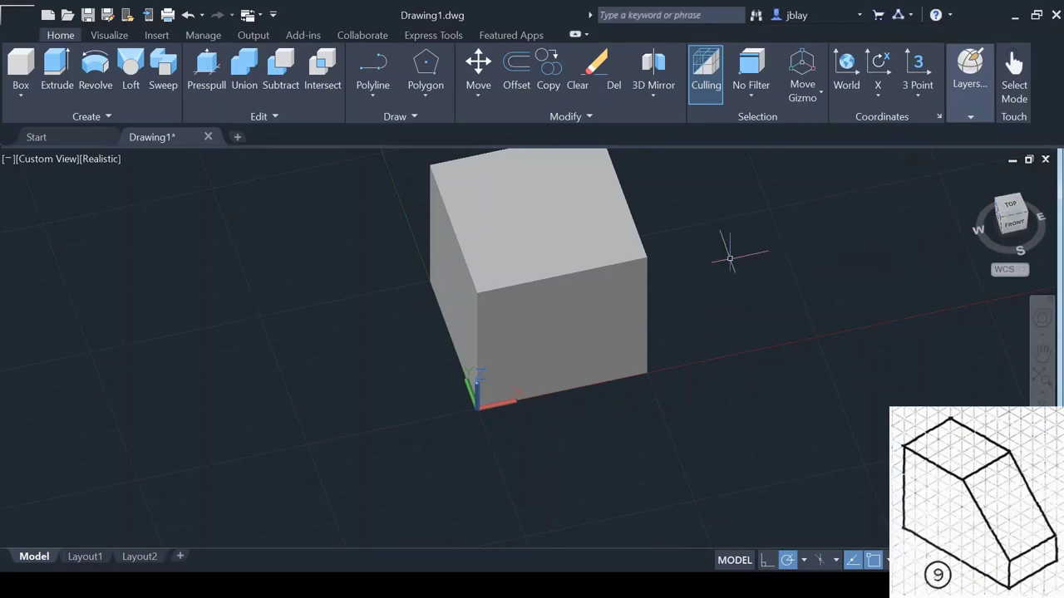
Step: Delete the box, return to Top in 2D Wireframe, pan the origin lower-left, and hide the ribbon
left_click(625, 289)
key("Delete")
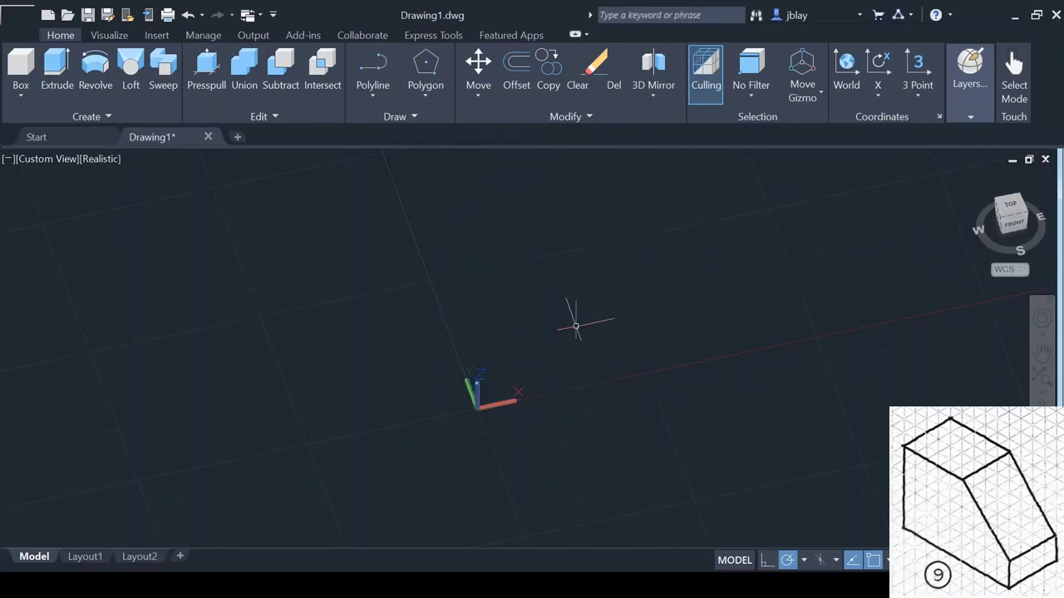
left_click(1010, 206)
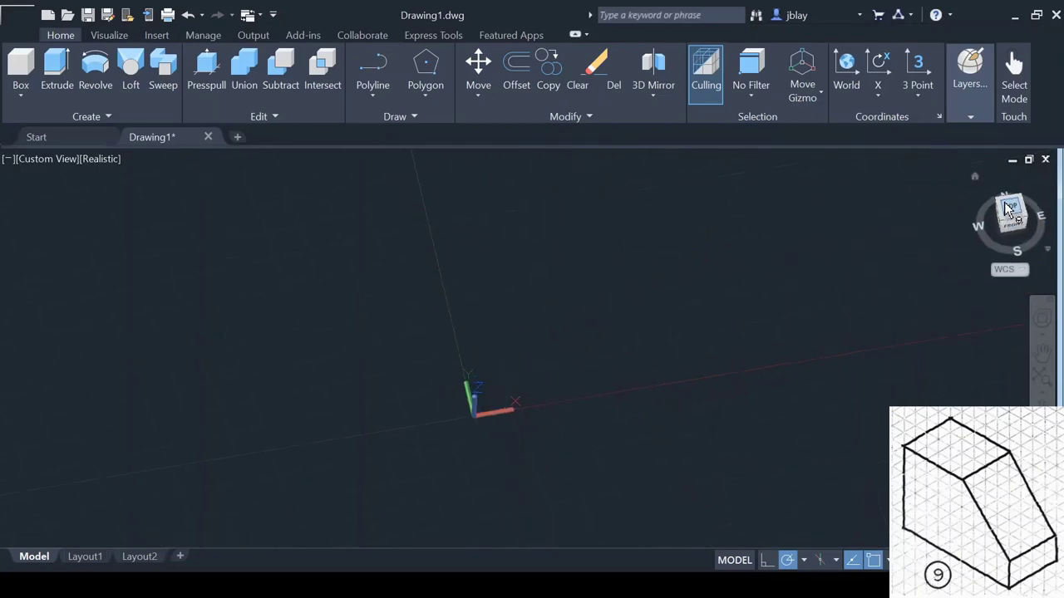
left_click(80, 198)
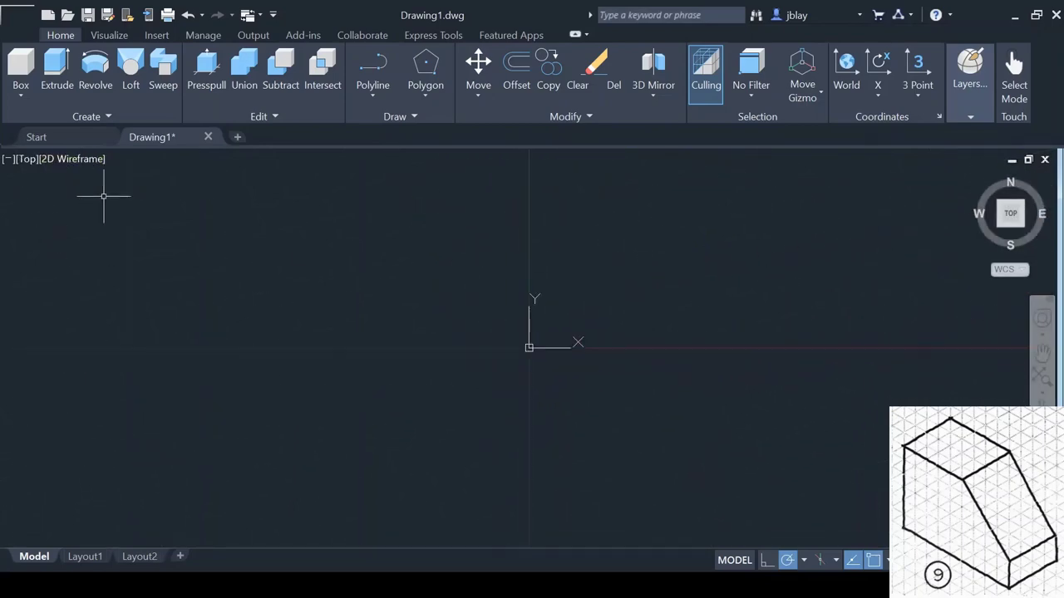
middle_click_drag(667, 318, 593, 441)
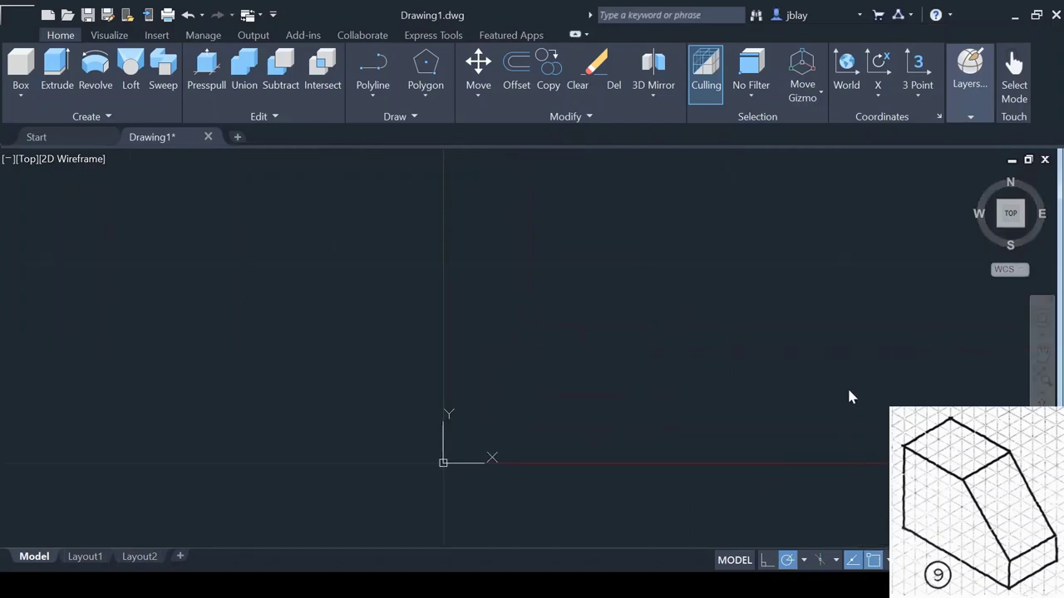
key("ctrl+0")
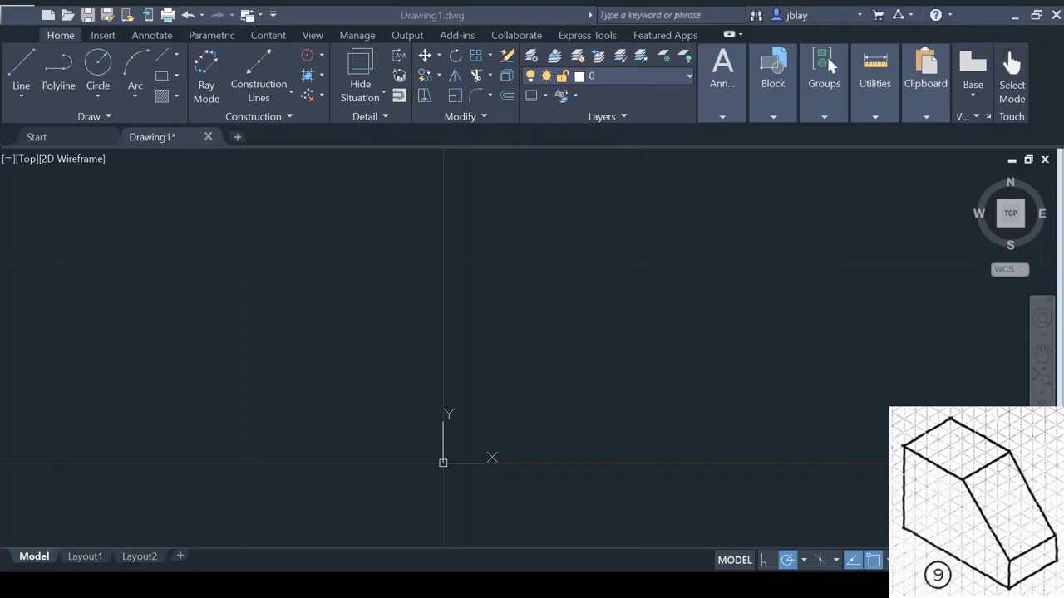
Step: Draw the vertical left edge upward from the origin (0,0)
left_click(26, 74)
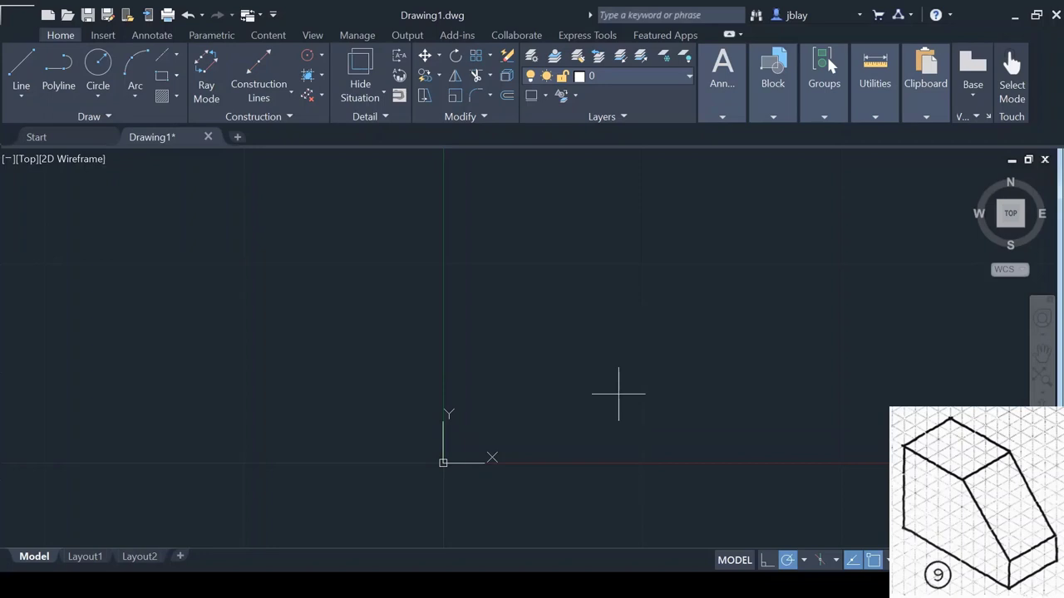
type("0,0")
key("Return")
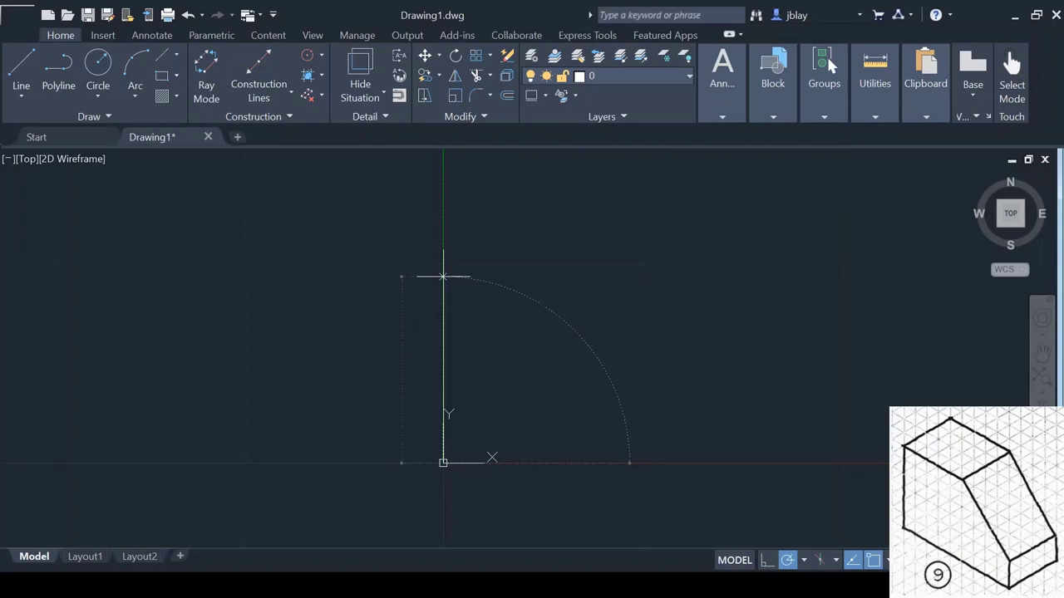
key("Return")
key("Escape")
Step: Draw the horizontal baseline to the right and the short right edge upward
left_click(443, 462)
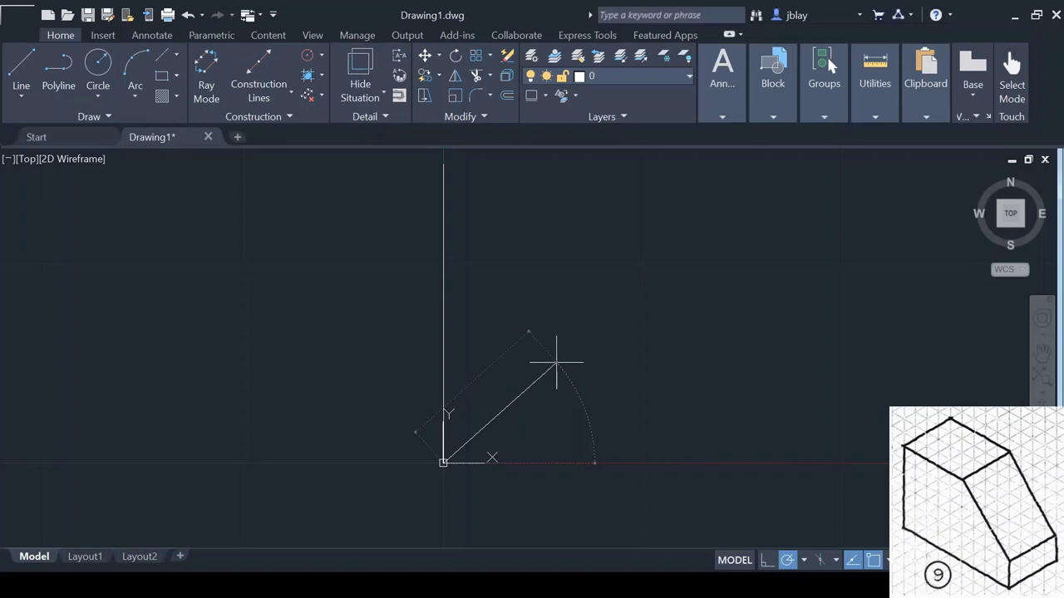
left_click(741, 459)
key("Return")
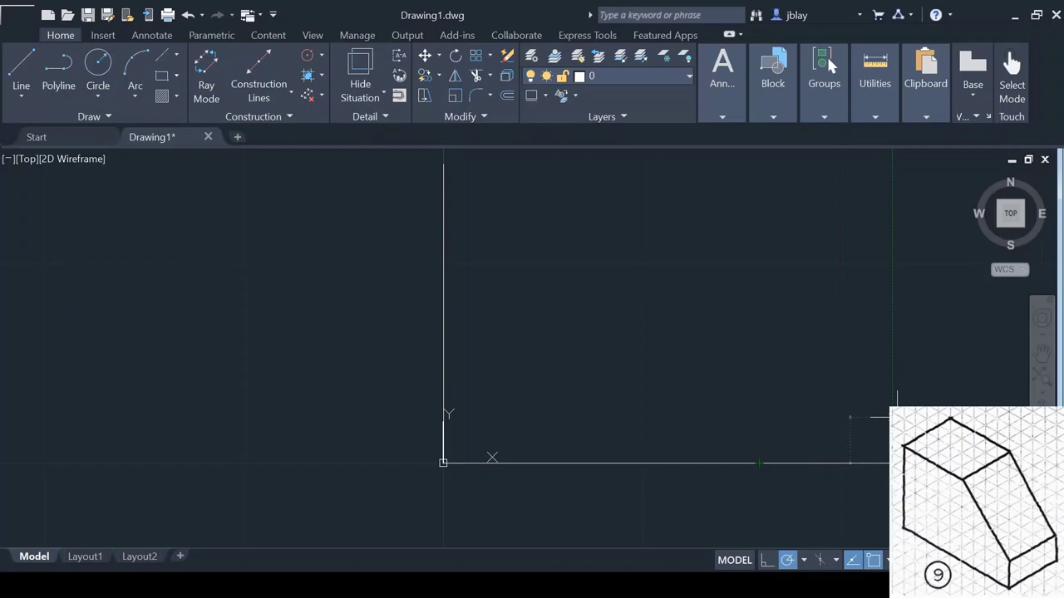
left_click(892, 363)
key("Return")
Step: Draw the top edge 5 units long and the diagonal chamfer down to the right edge's top
middle_click_drag(534, 280, 510, 309)
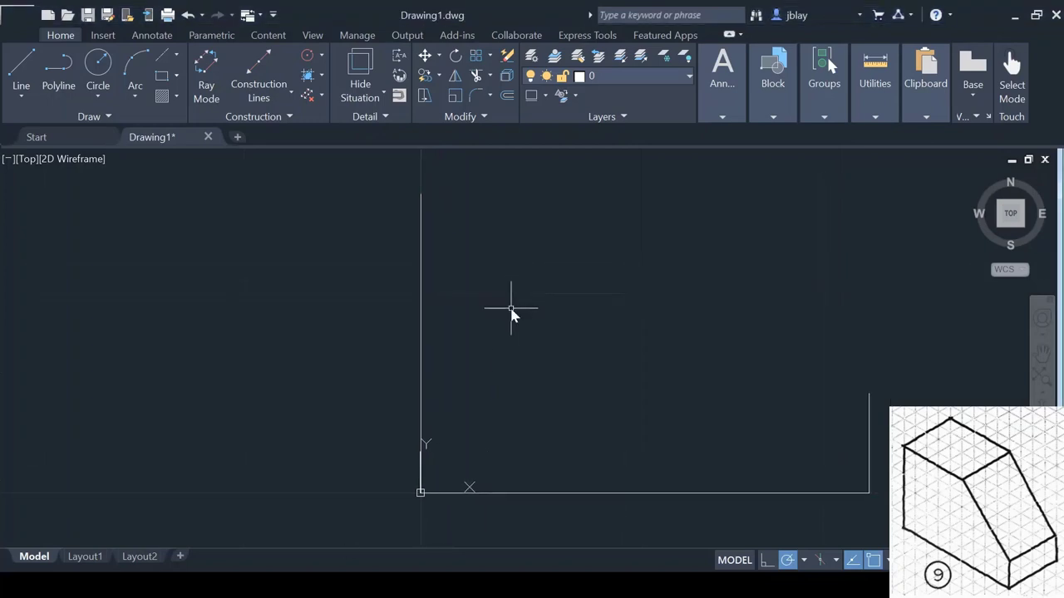
left_click(420, 190)
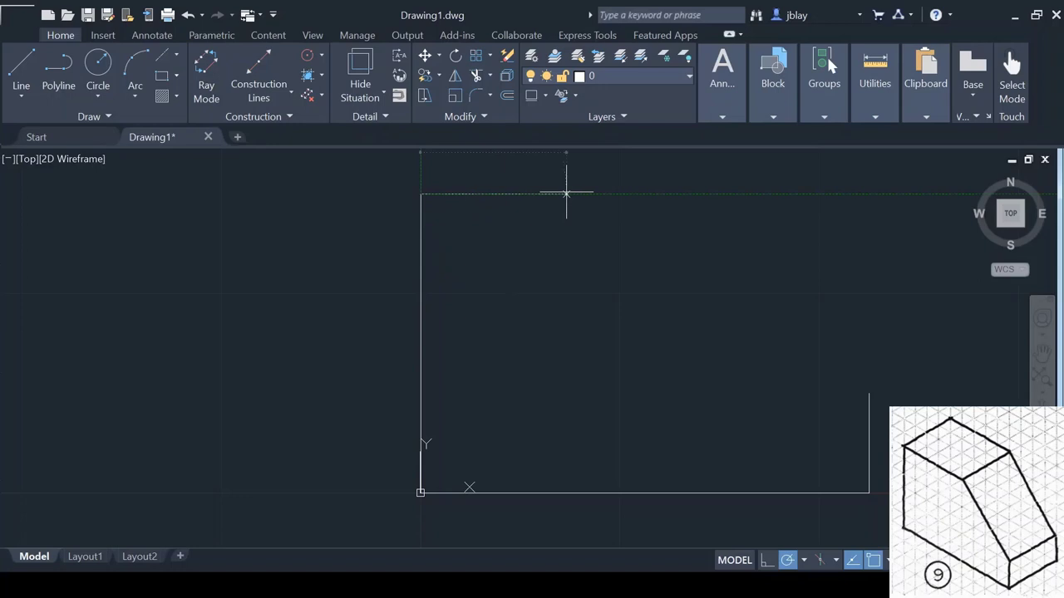
type("5")
key("Return")
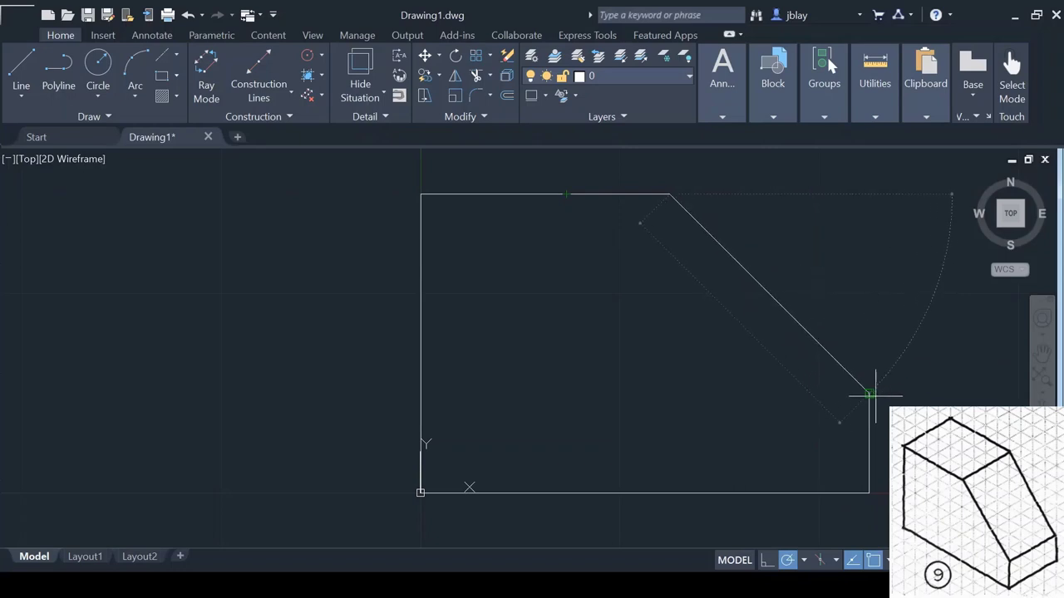
left_click(868, 392)
key("Escape")
Step: Join all profile lines into one closed polyline and confirm it selects as one shape
left_click_drag(398, 179, 901, 507)
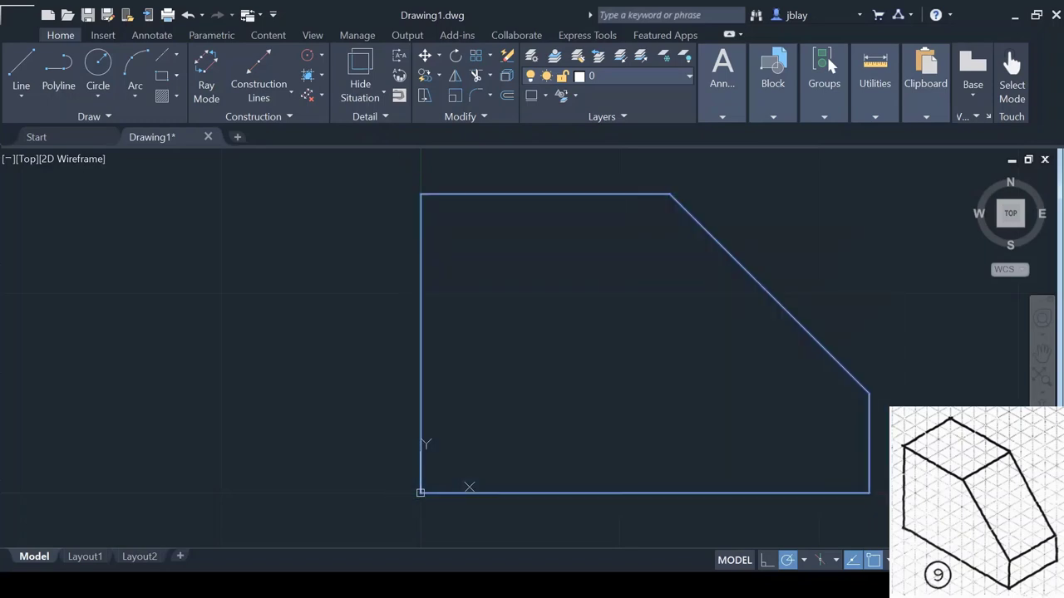
key("Return")
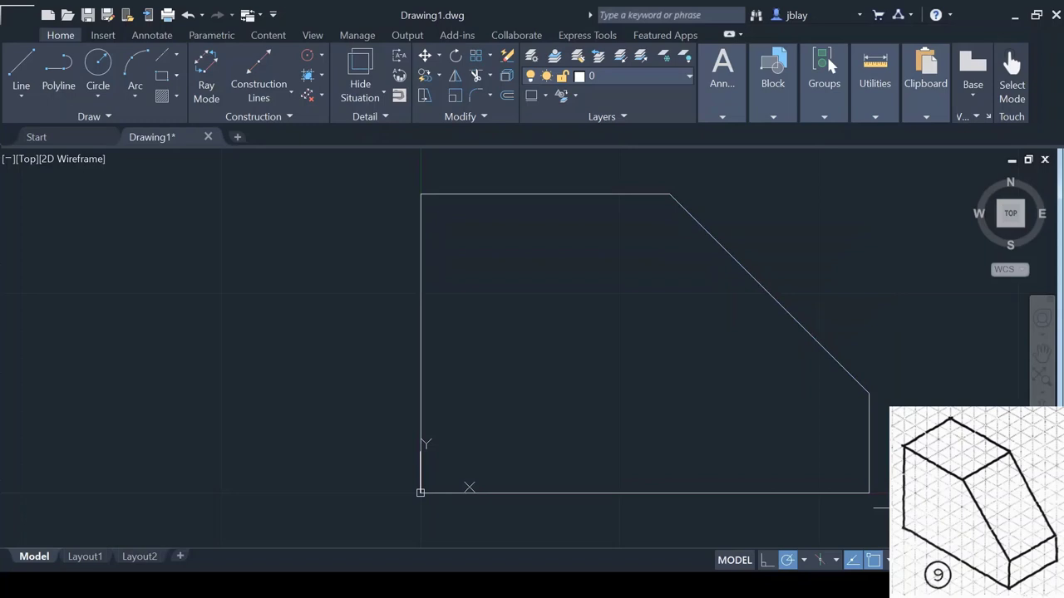
left_click(807, 335)
key("Escape")
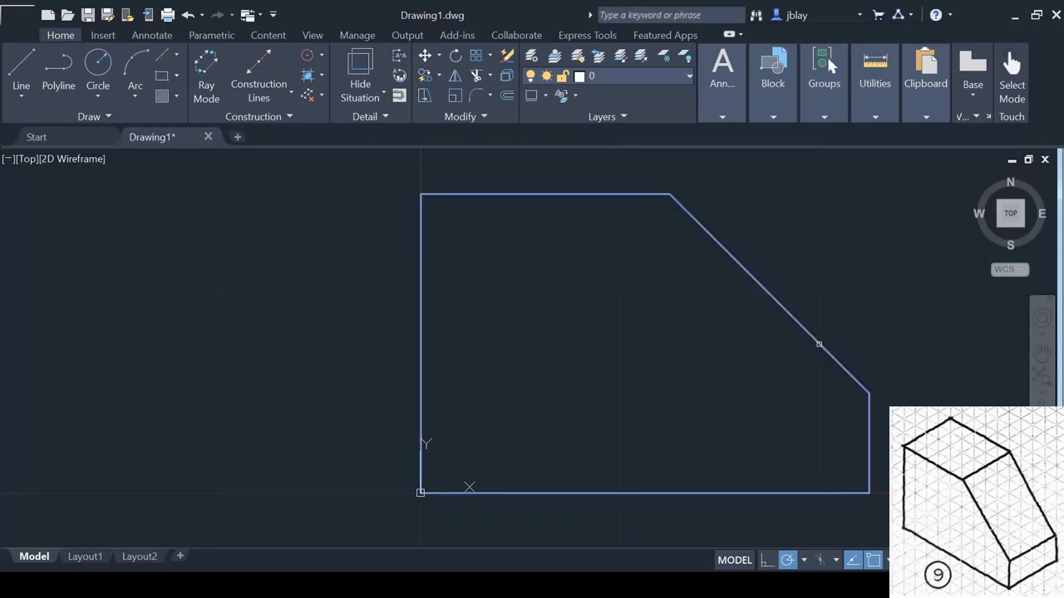
key("space")
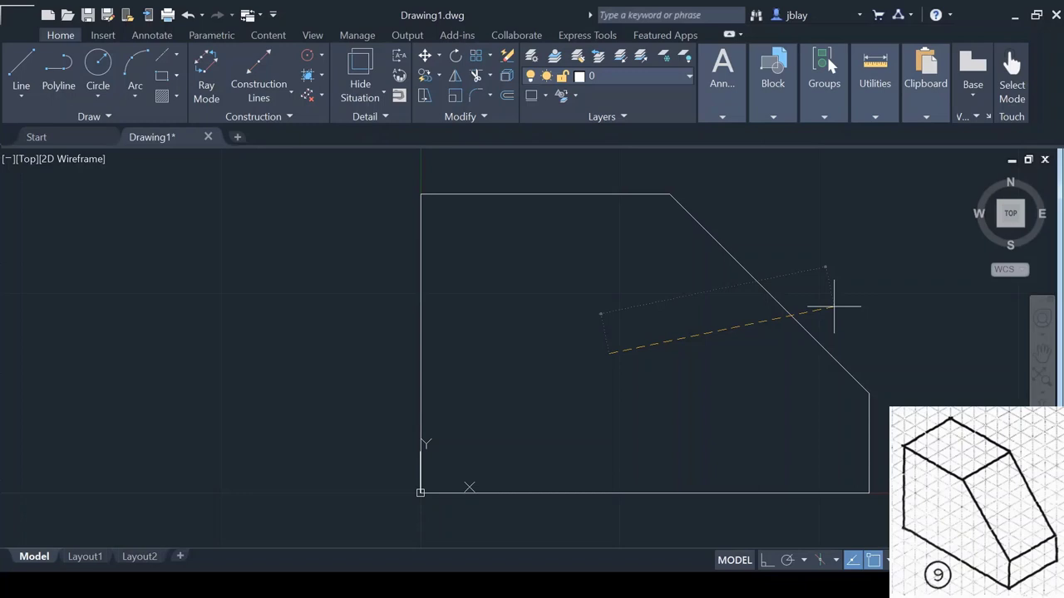
Step: Turn polar tracking back on and orbit around the extruded chamfered solid to inspect its top and front faces
key("F10")
mouse_move(834, 307)
middle_mouse_down("shift")
mouse_move(784, 340)
mouse_move(725, 355)
mouse_move(750, 299)
mouse_move(807, 247)
mouse_move(731, 258)
middle_mouse_up("shift")
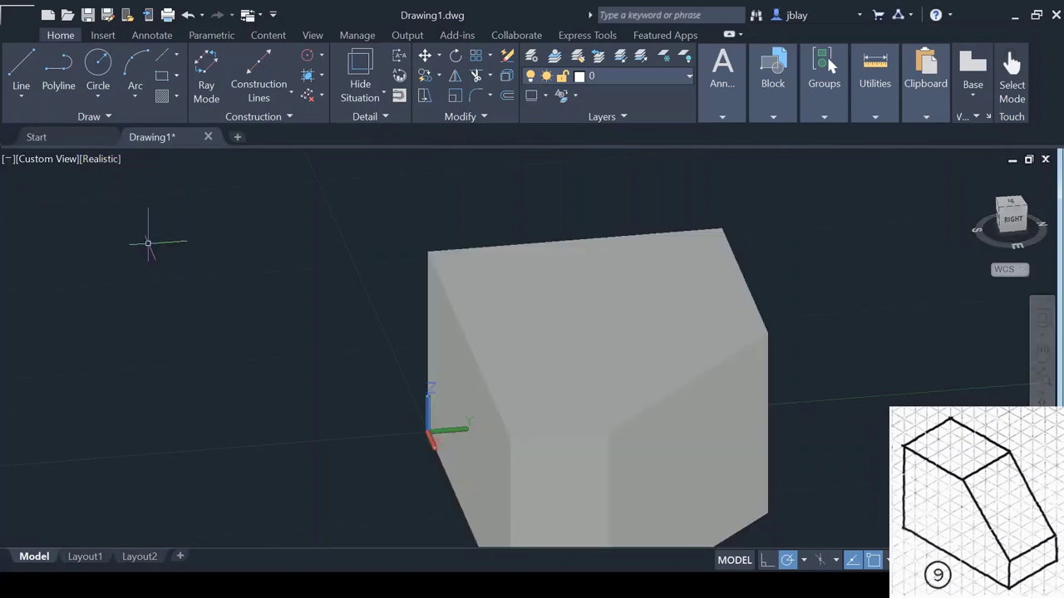
middle_click_drag(838, 375, 843, 342, "shift")
scroll(866, 359, "down", 4)
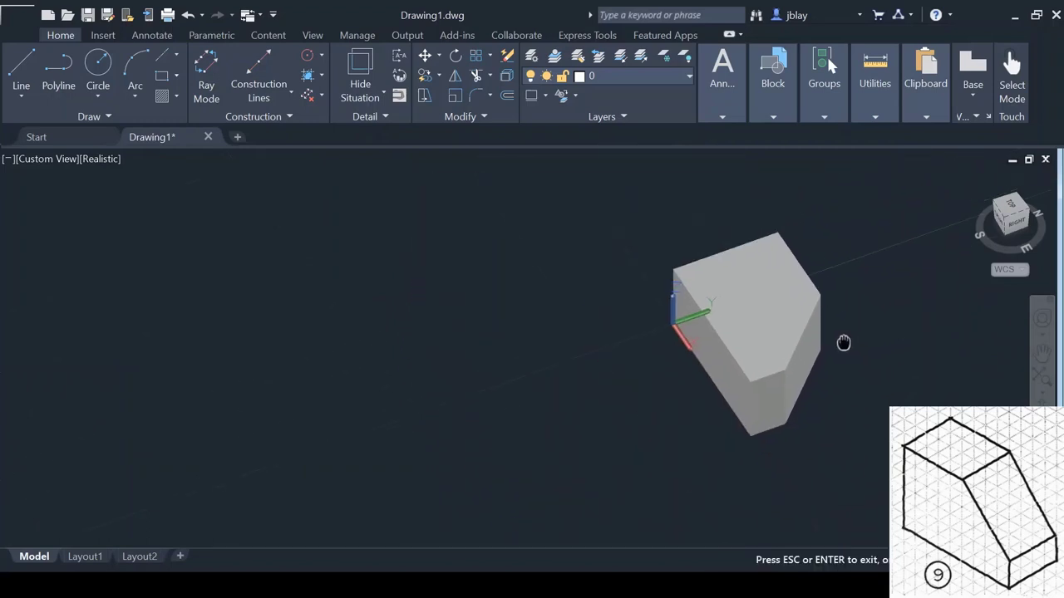
left_click(745, 304)
key("Escape")
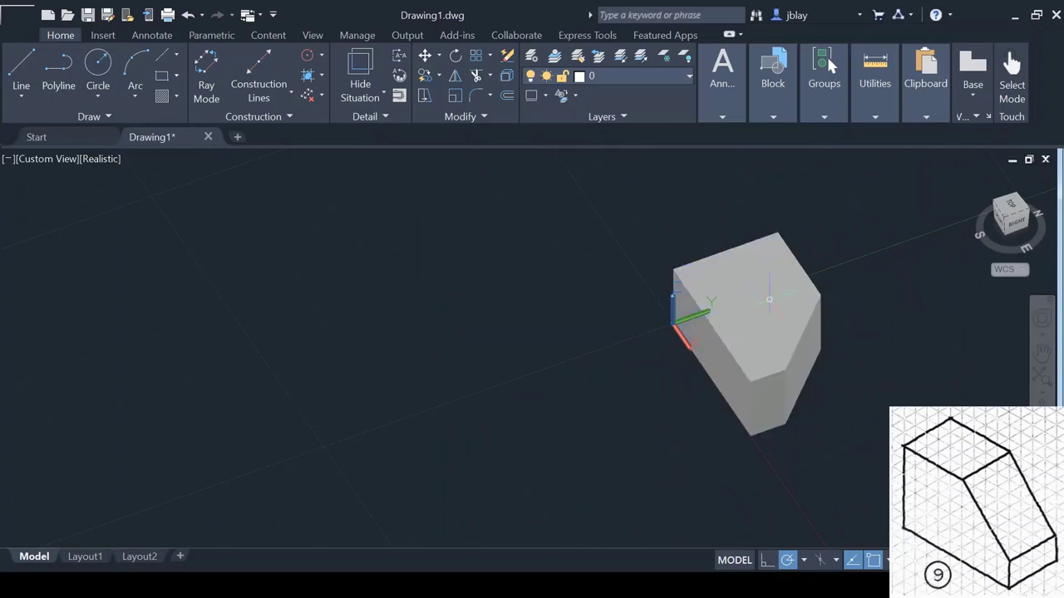
middle_click_drag(879, 238, 771, 287, "shift")
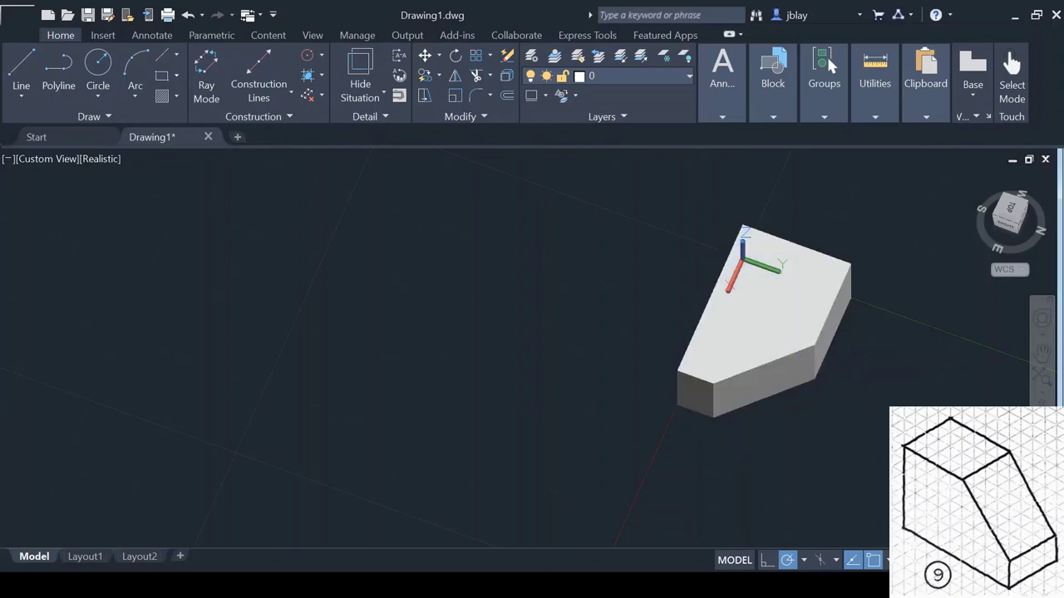
middle_click_drag(702, 399, 935, 355, "shift")
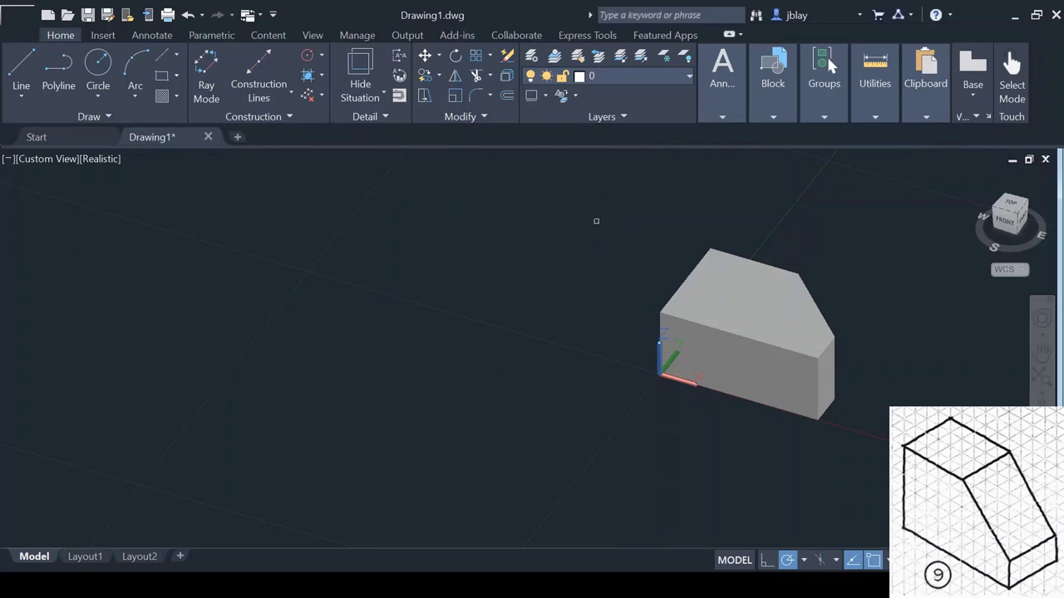
Step: Rotate the solid 90° with the ROTATE3D gizmo so the chamfered profile stands upright
left_click(704, 305)
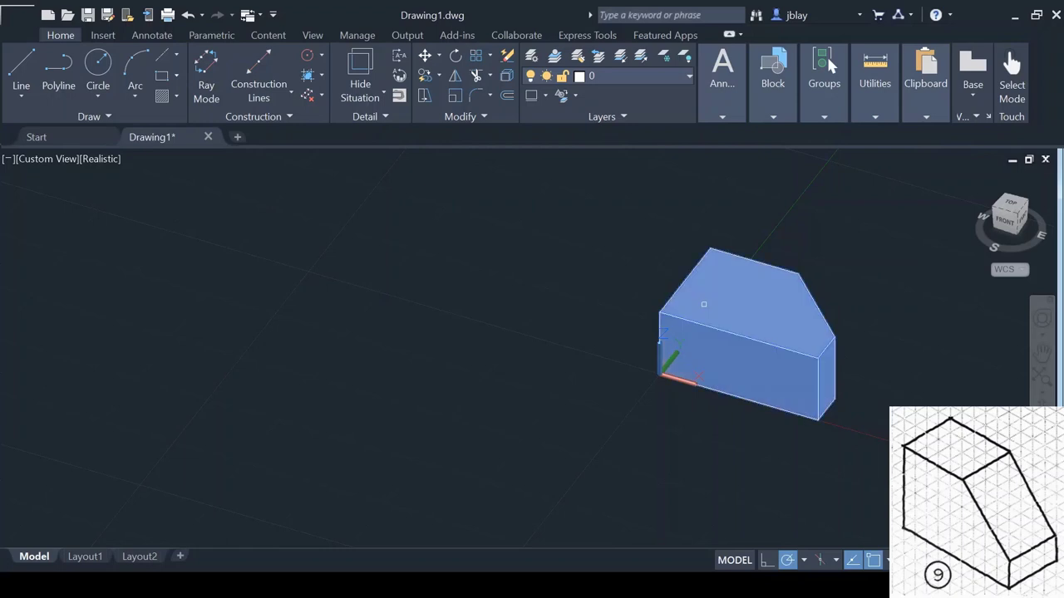
key("Escape")
middle_click_drag(712, 308, 760, 304, "shift")
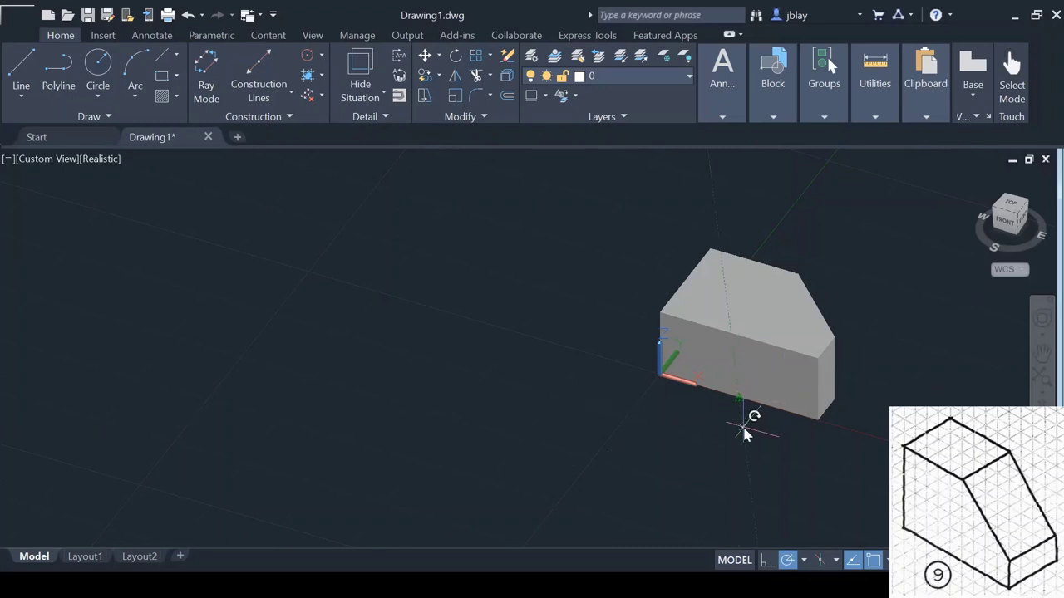
middle_click_drag(745, 432, 743, 426, "shift")
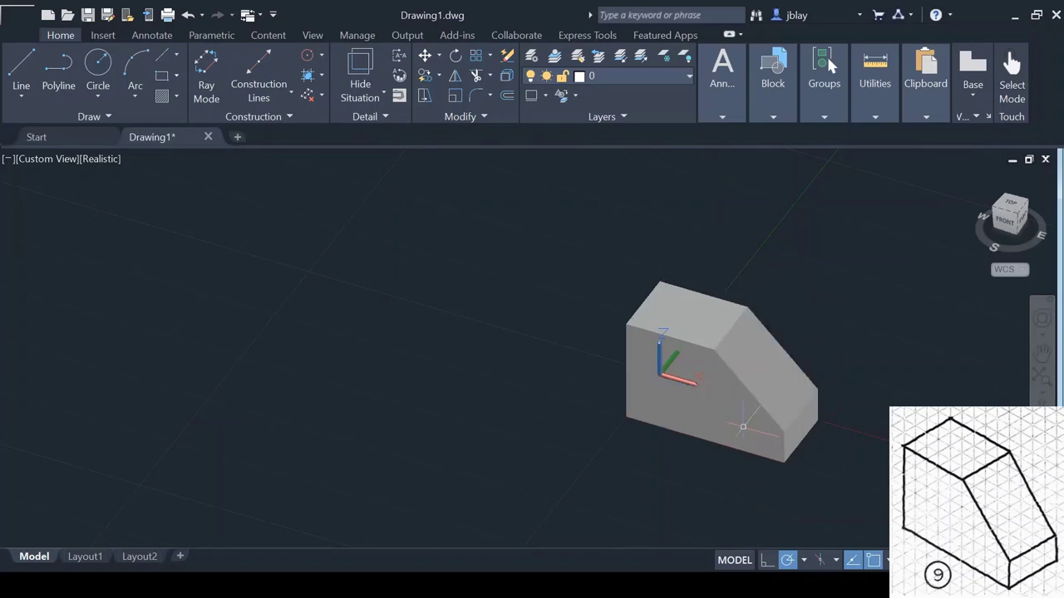
middle_click_drag(842, 422, 815, 409, "shift")
left_click(803, 403)
Step: Try the Shaded with Edges, Shaded and Sketchy visual styles, settling on Conceptual
key("Escape")
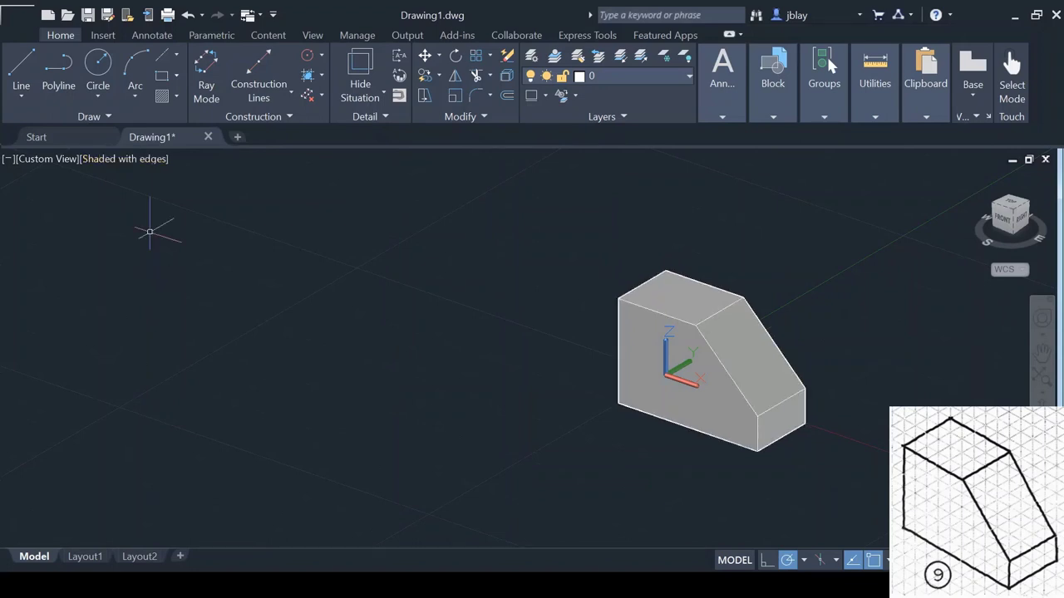
left_click(607, 154)
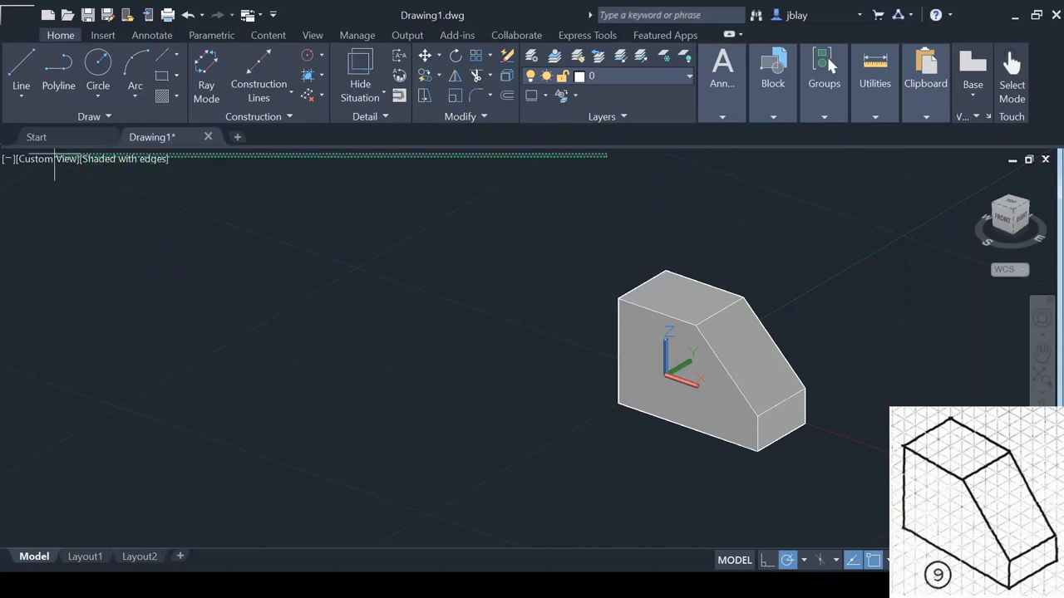
left_click(255, 304)
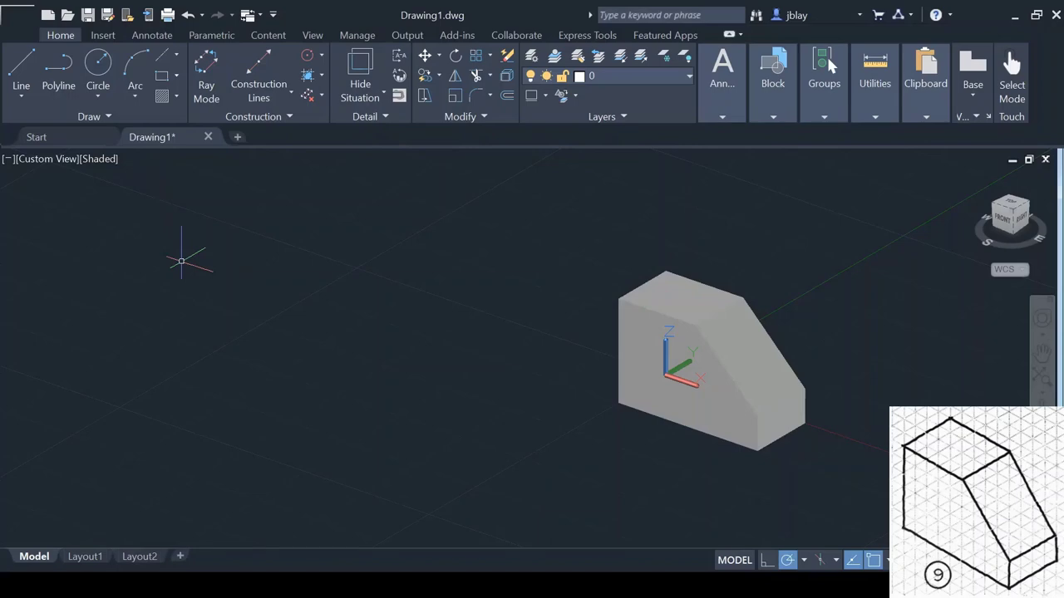
left_click(21, 381)
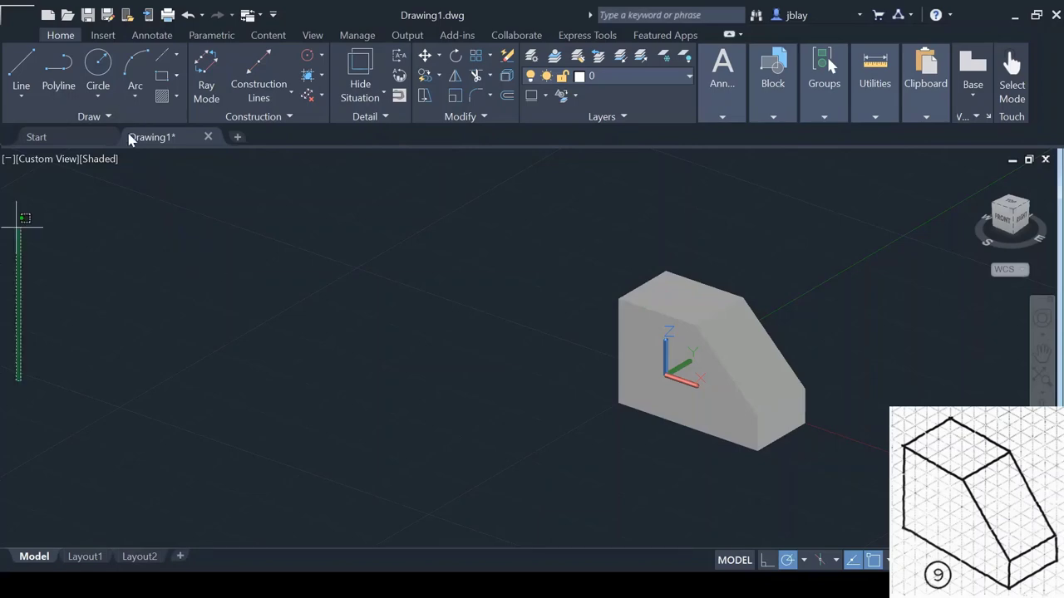
left_click(112, 191)
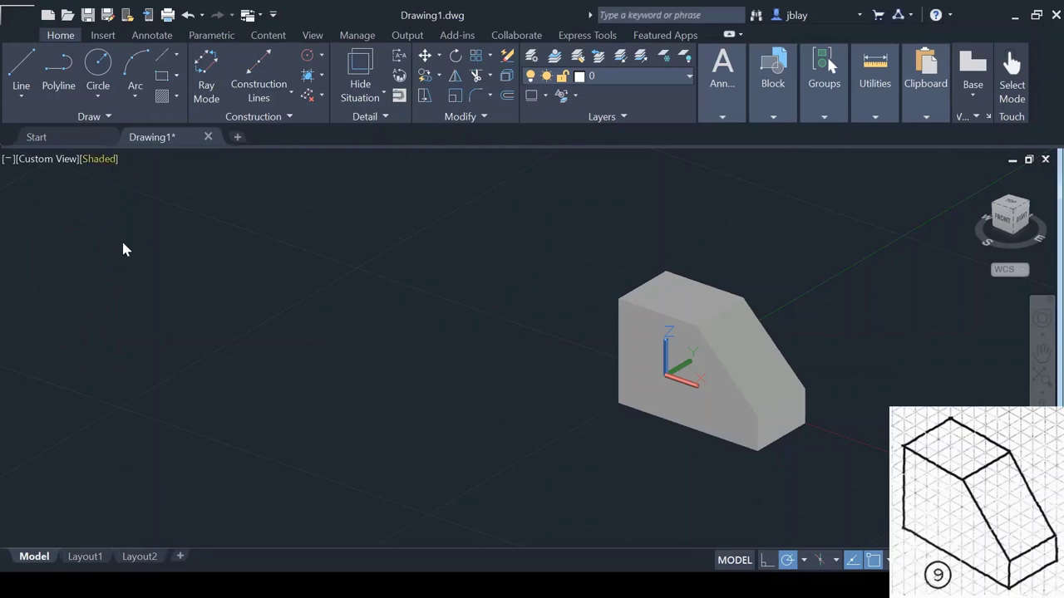
key("Return")
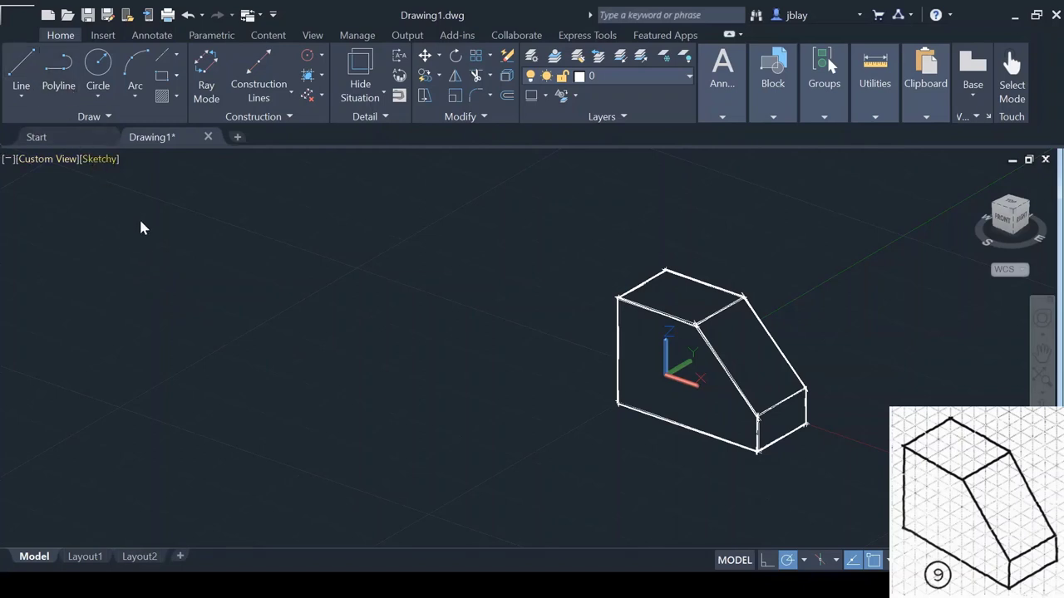
key("Return")
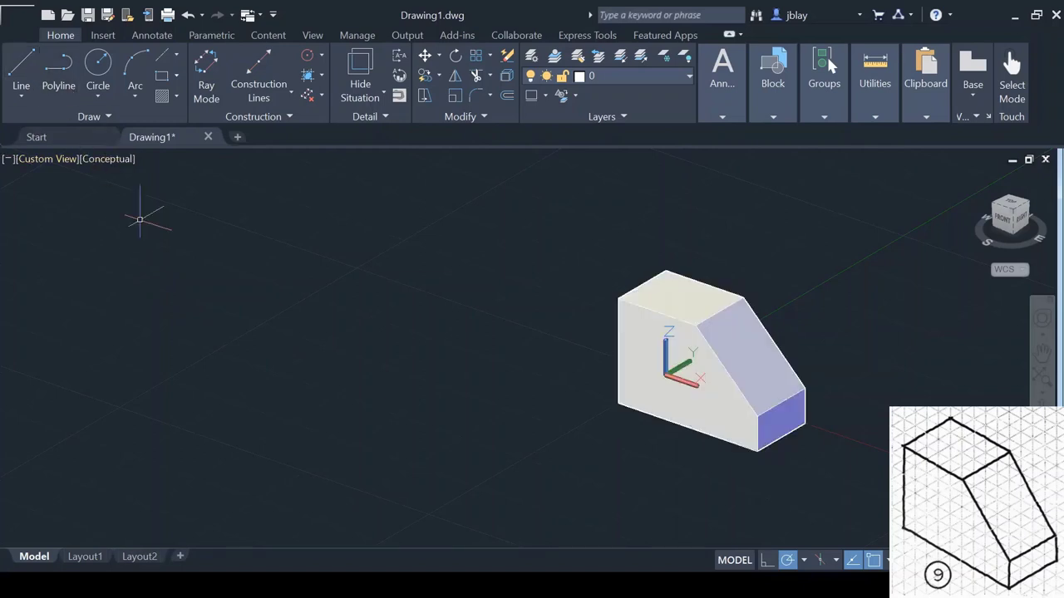